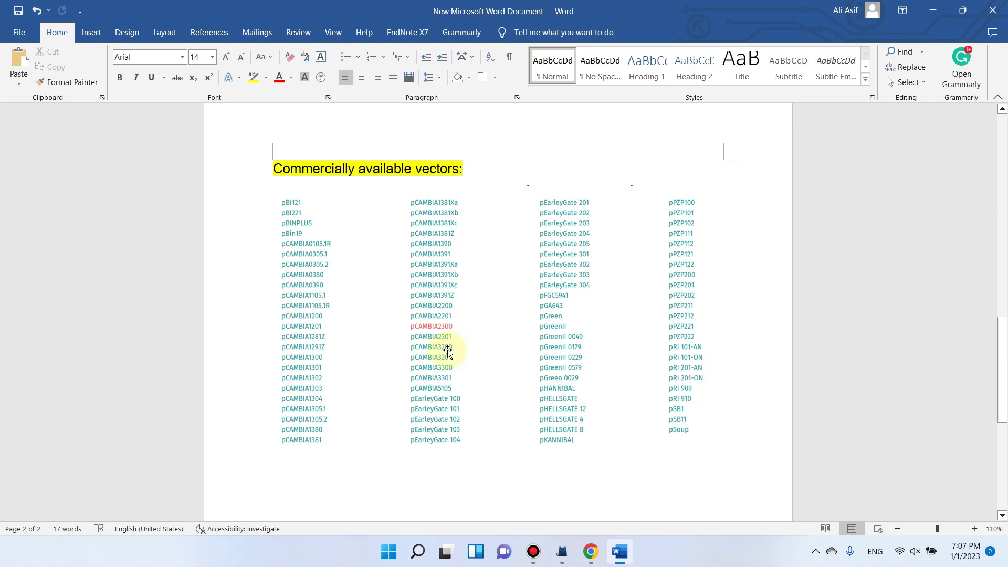
Add a "Solution:" line beneath the highlighted question about designing primers on the first page
scroll(451, 335, up, 10)
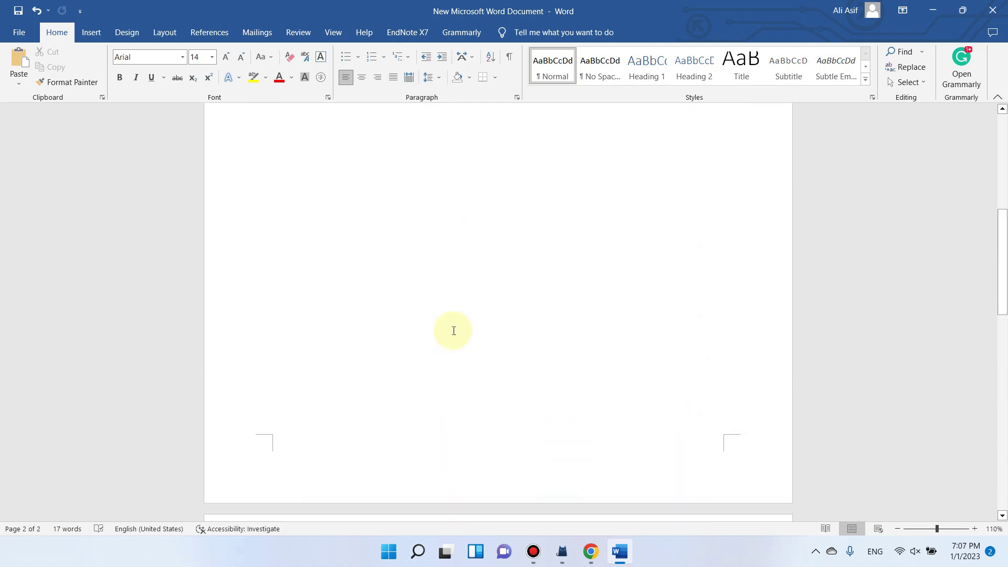
drag(363, 211, 273, 210)
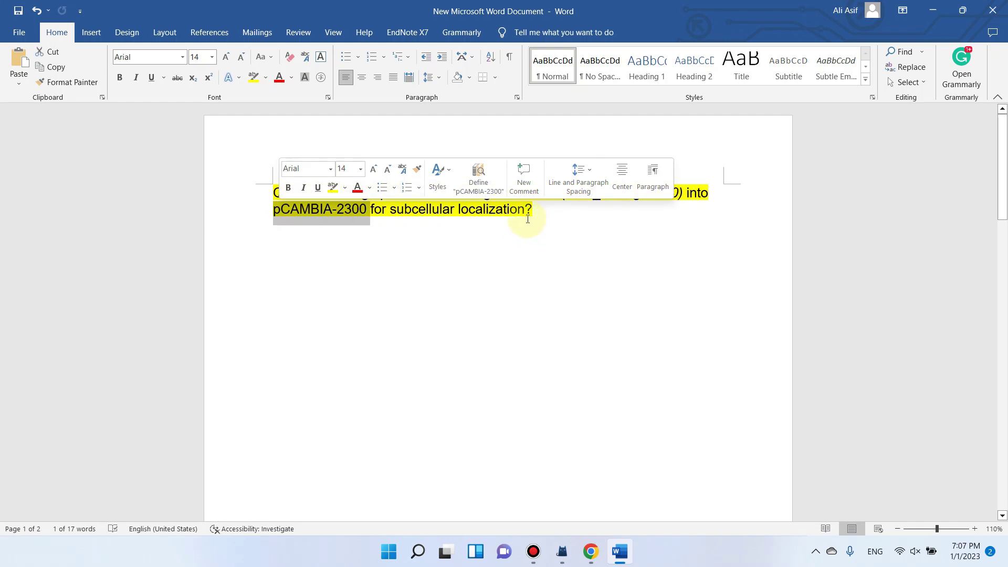
click(434, 284)
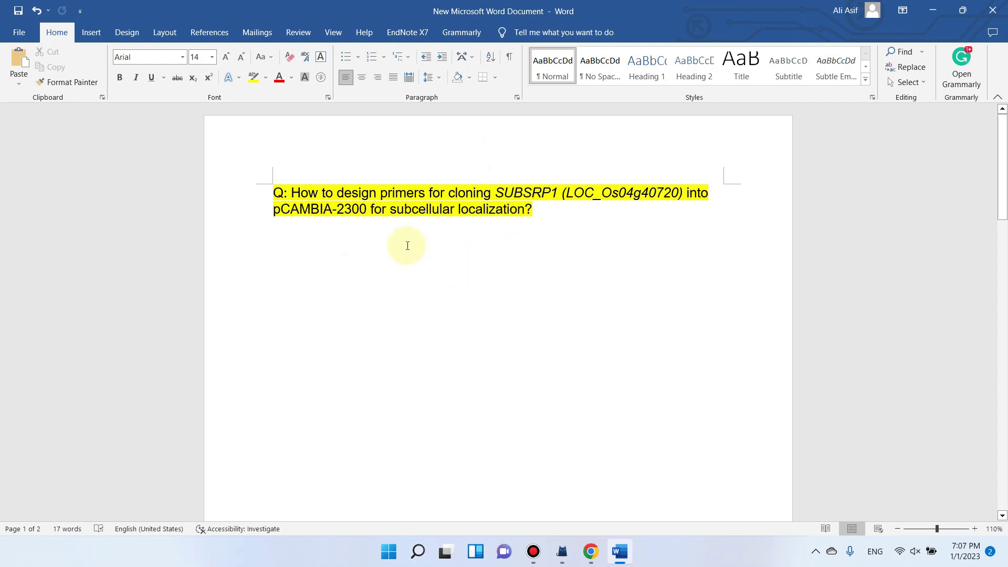
text(Solution:)
key(Return)
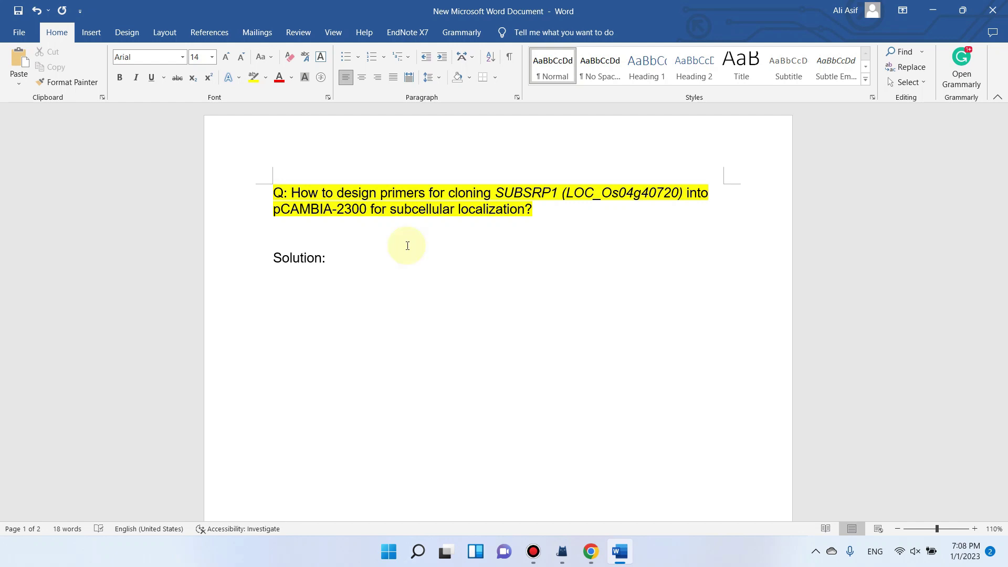
Start a numbered list with "CDS sequence of SUBSRP1 (LOC_Os04g40720)", copying the gene name and locus from the question
text(C)
key(Home)
text(1.)
key(End)
text(DS sequence of)
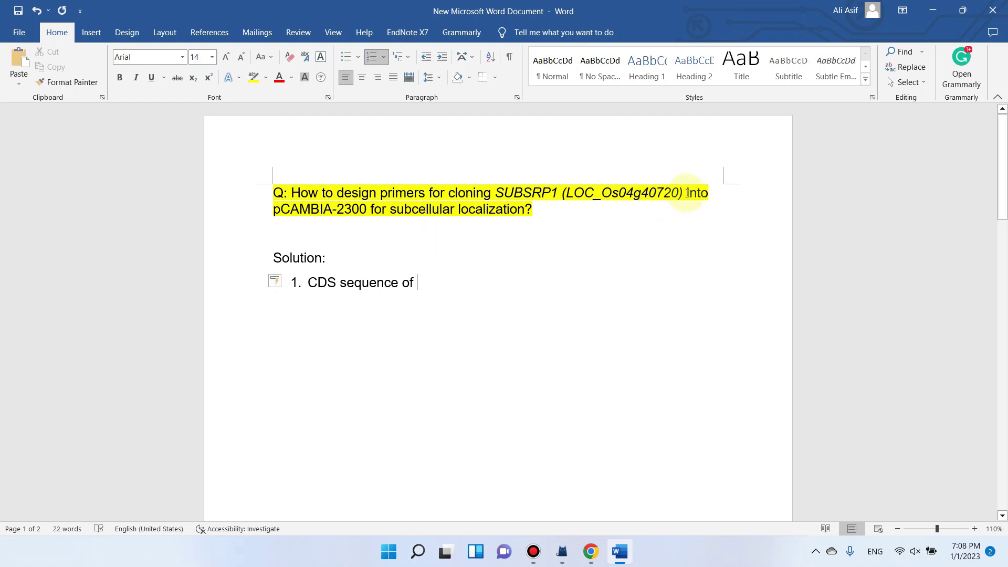
drag(678, 192, 530, 193)
key(ctrl+c)
click(469, 279)
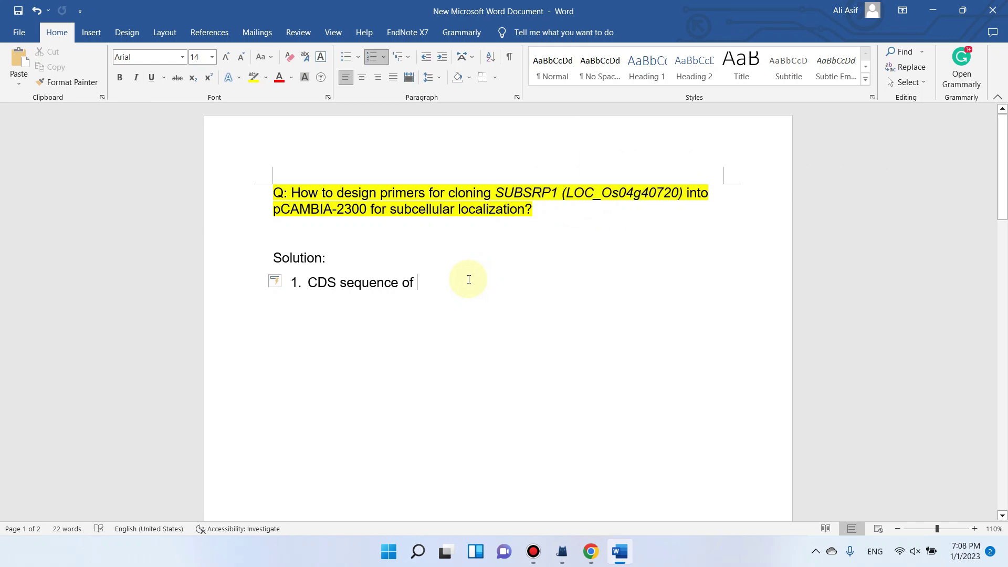
key(ctrl+v)
key(Return)
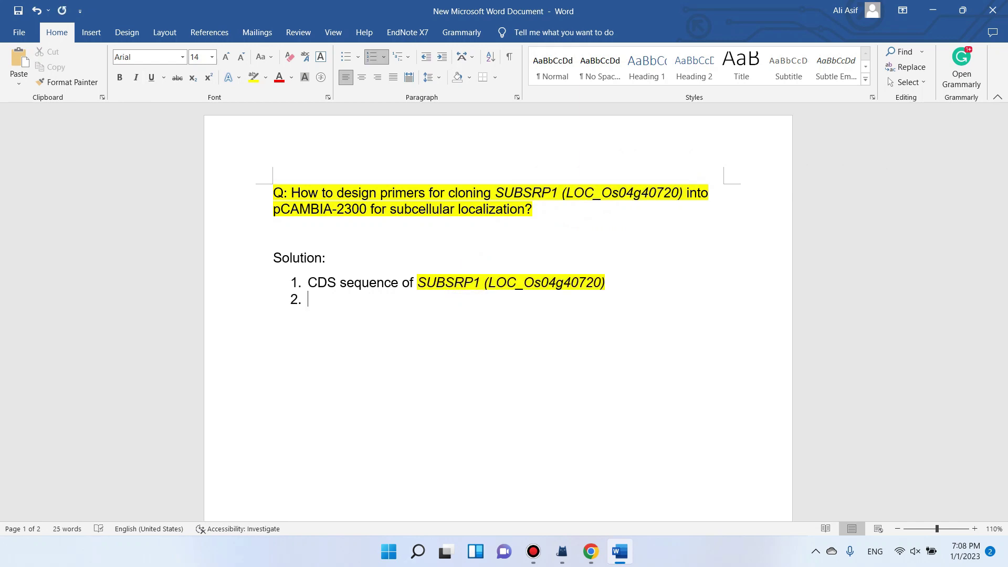
Add the second list item "Sequence of vector (pCAMBIA-2300)", copying the vector name from the question
text(D)
key(BackSpace)
text(sequence o)
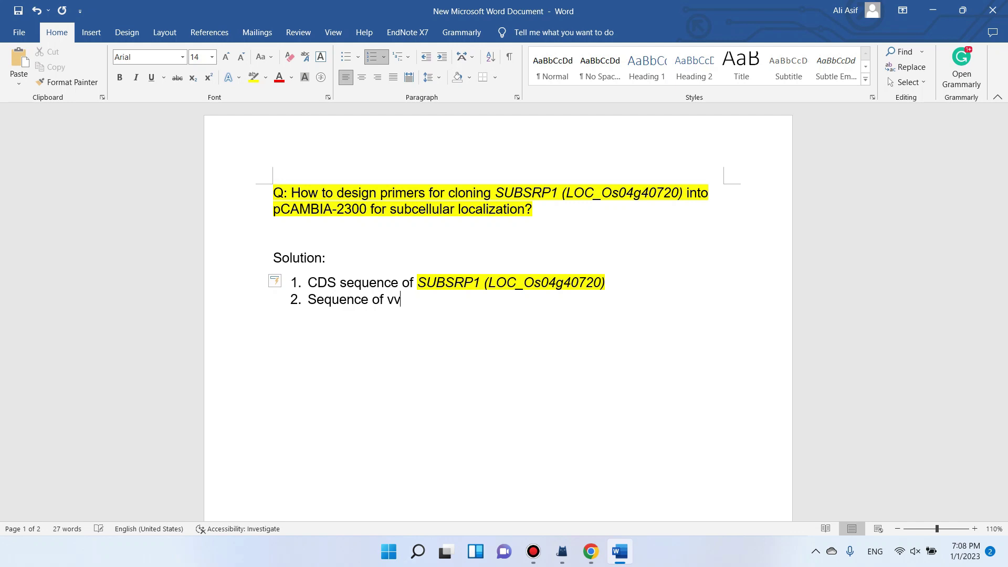
text(f vector ())
key(BackSpace)
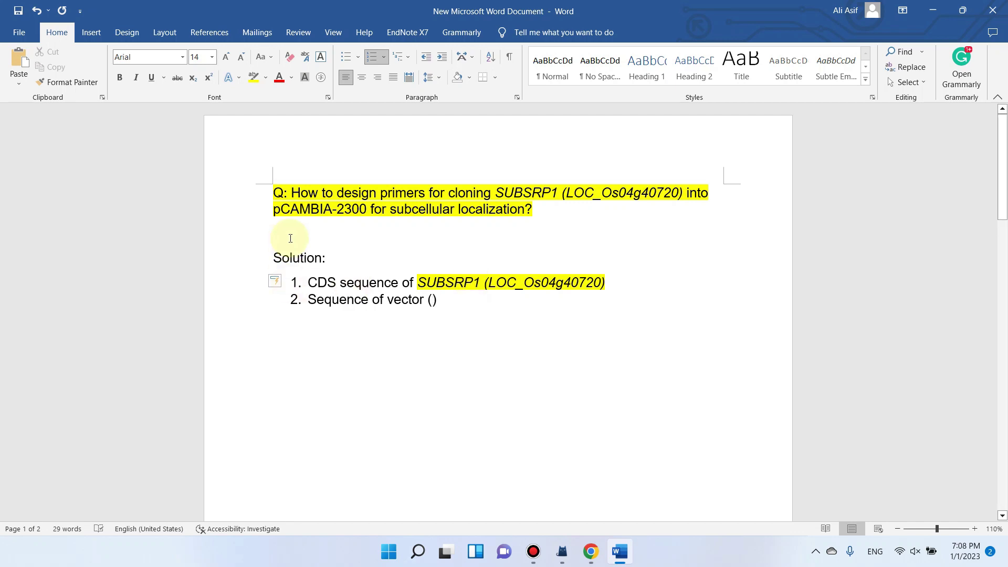
drag(366, 210, 286, 216)
key(ctrl+c)
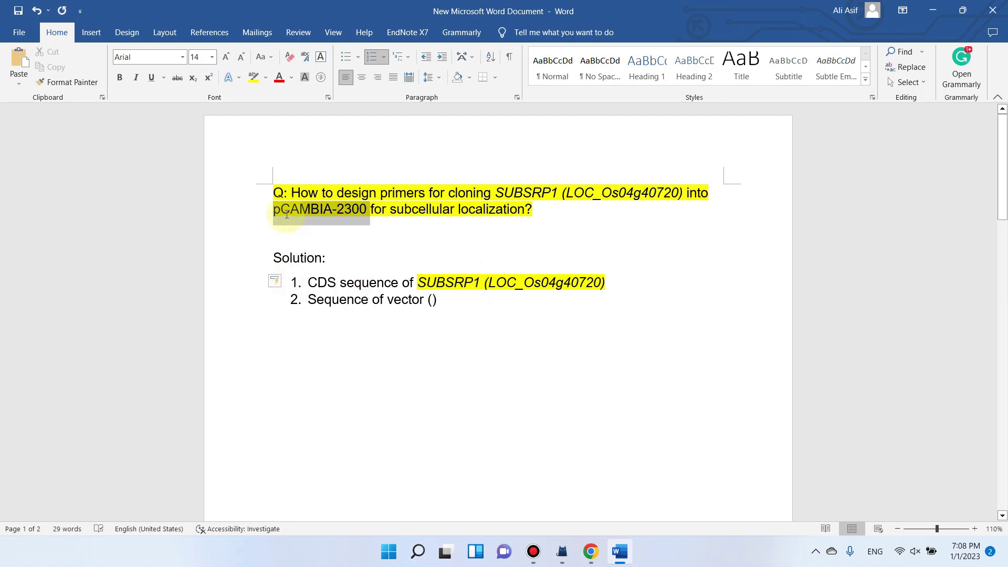
click(434, 302)
key(ctrl+v)
key(Return)
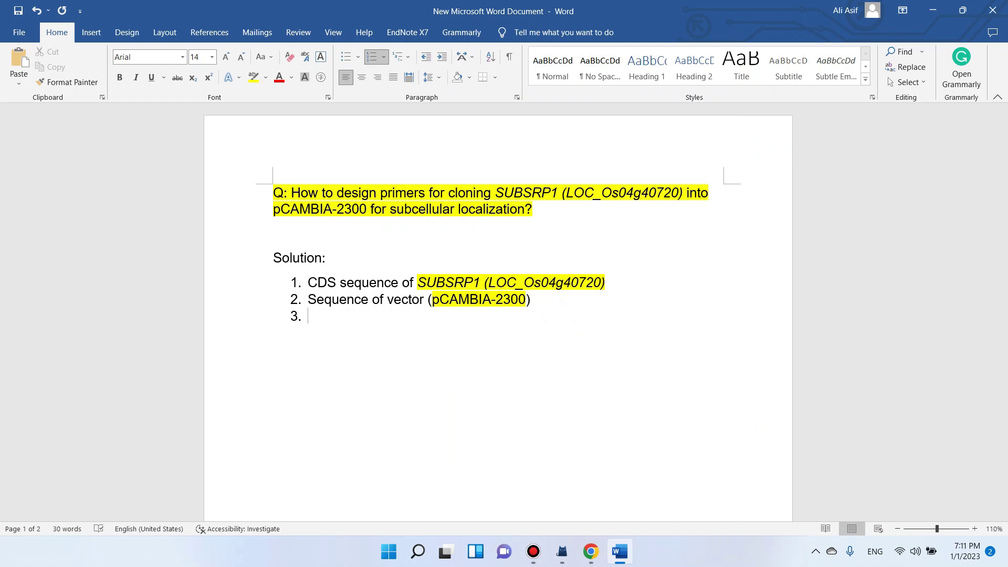
Write the third list item as "CE clone express entry primer designing tool (Vzyme)"
text(CE clone express en)
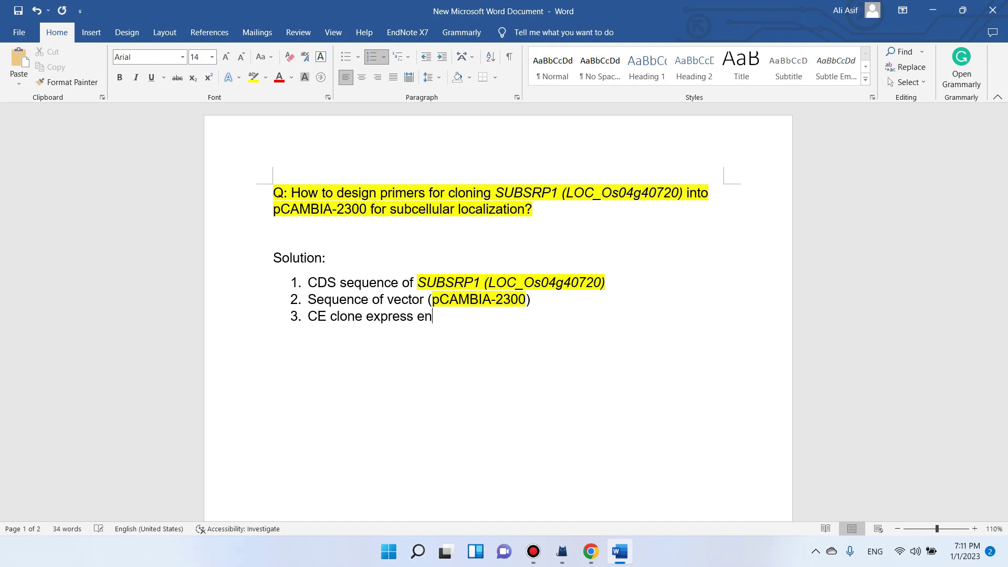
text(try primer designing tool )
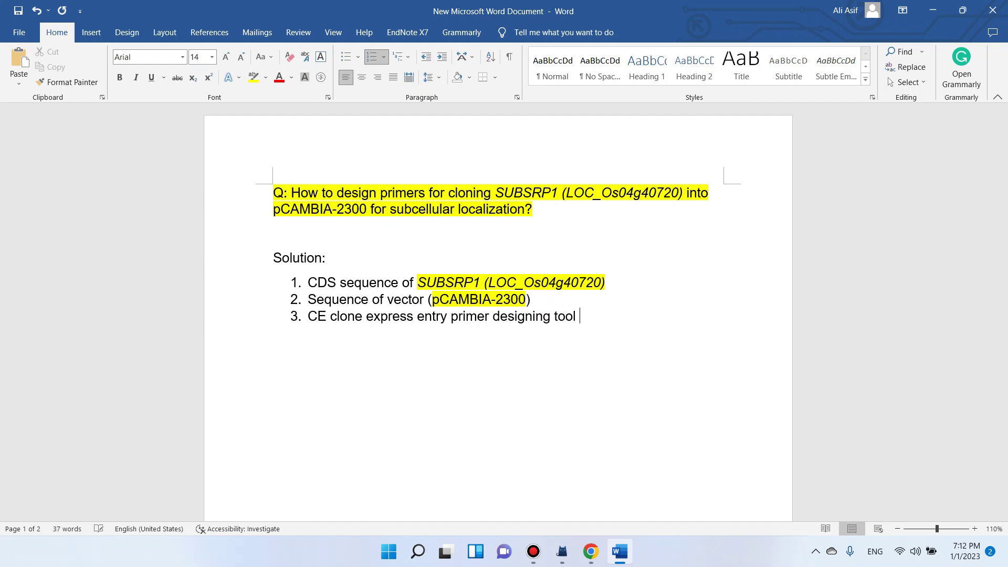
text((Z)
key(BackSpace)
text(Vzyme)
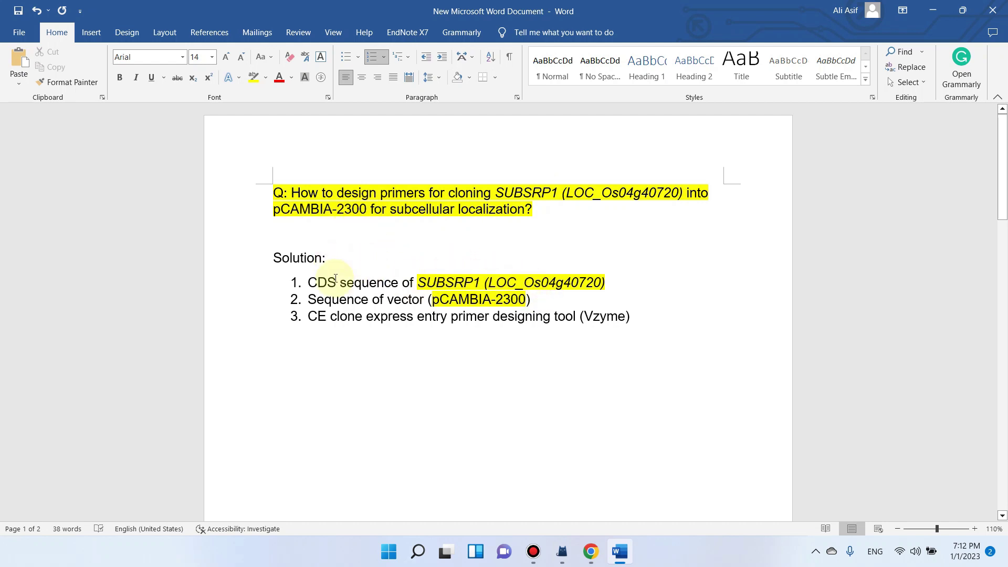
drag(629, 283, 294, 257)
click(540, 303)
drag(540, 303, 309, 299)
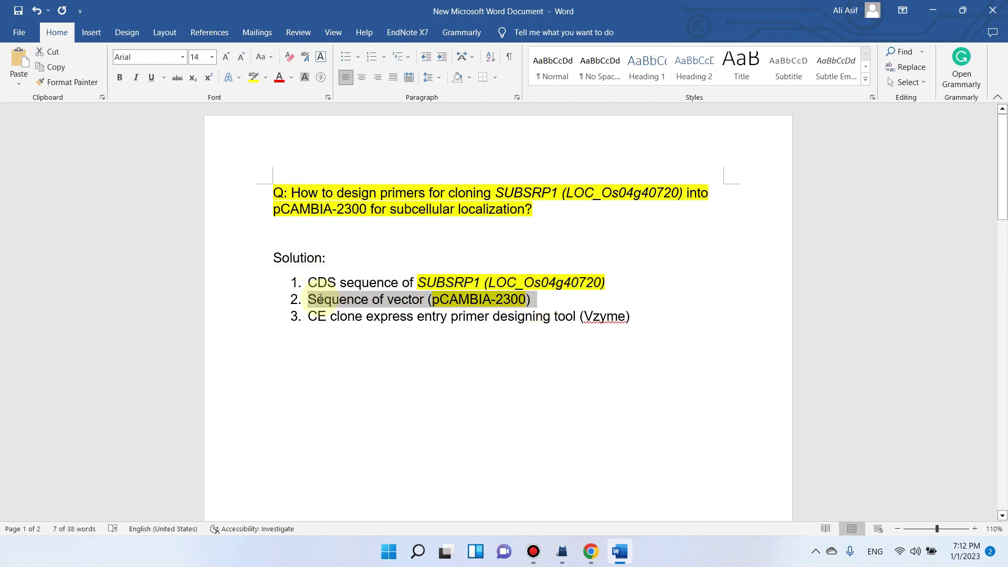
click(363, 335)
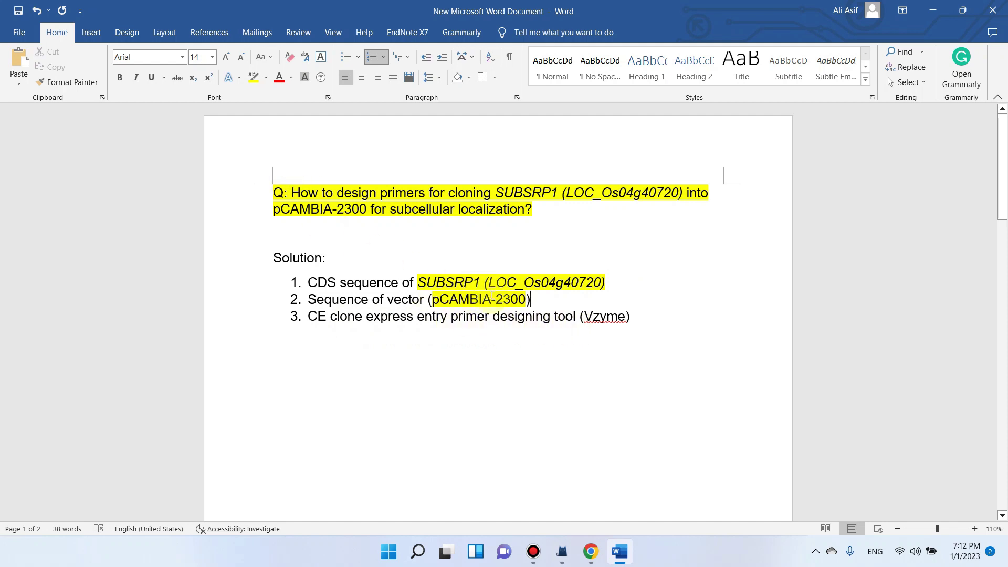
click(591, 552)
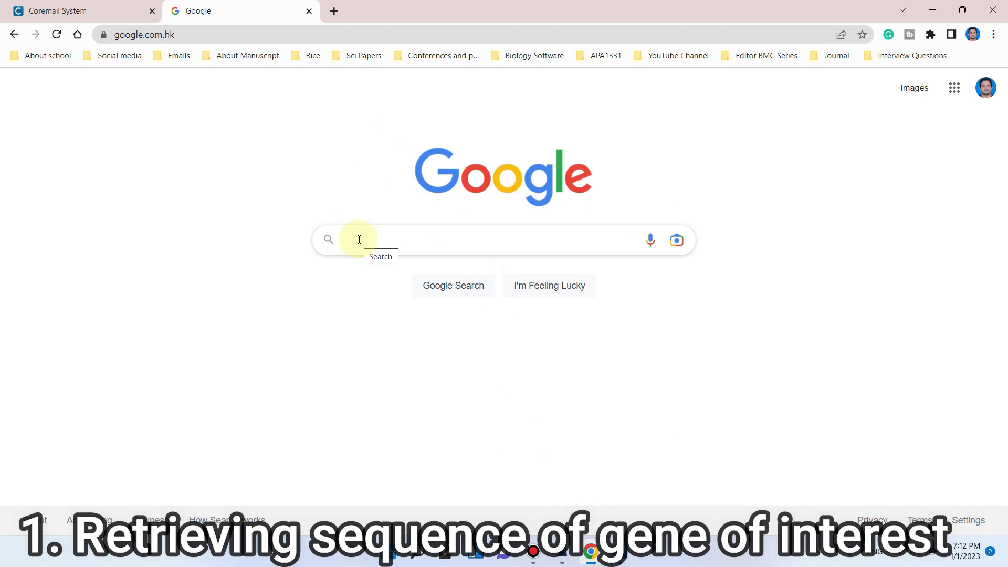
text(www)
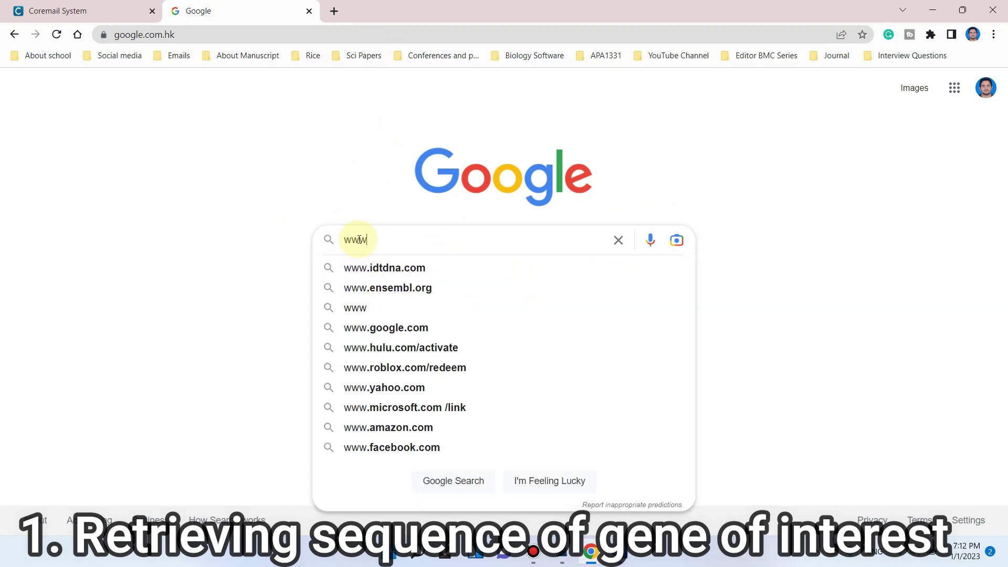
text(.ric)
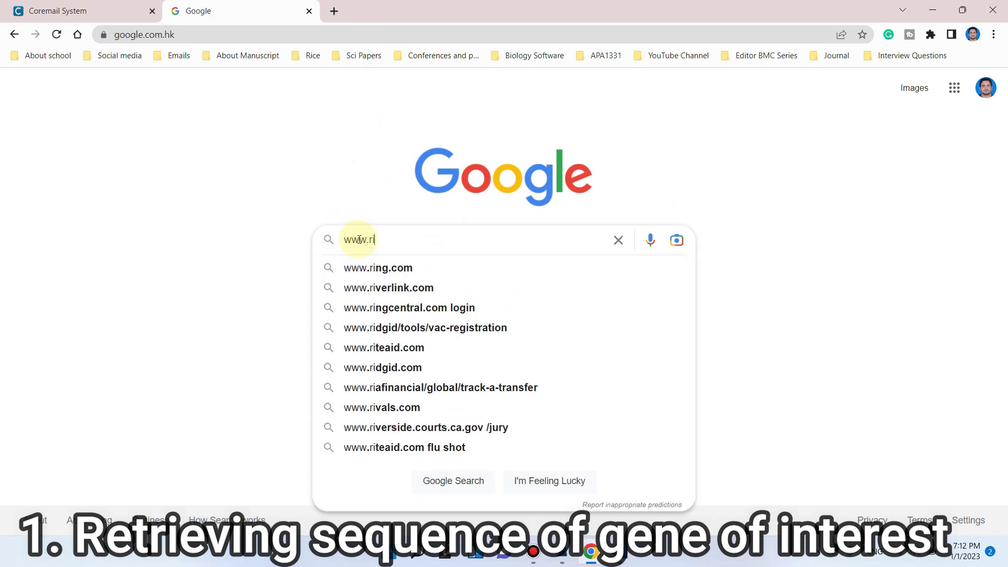
click(623, 558)
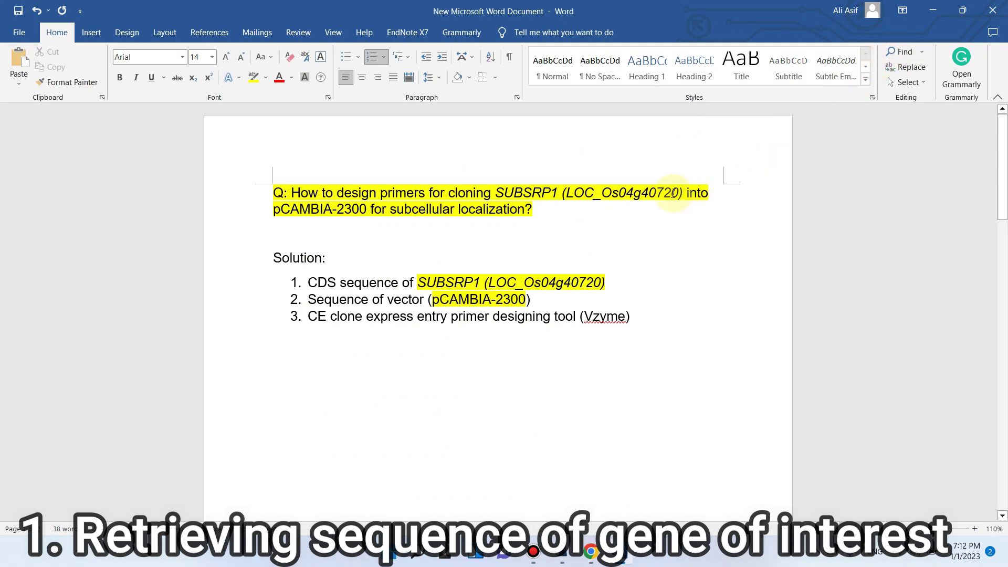
click(935, 10)
text(edata.cn)
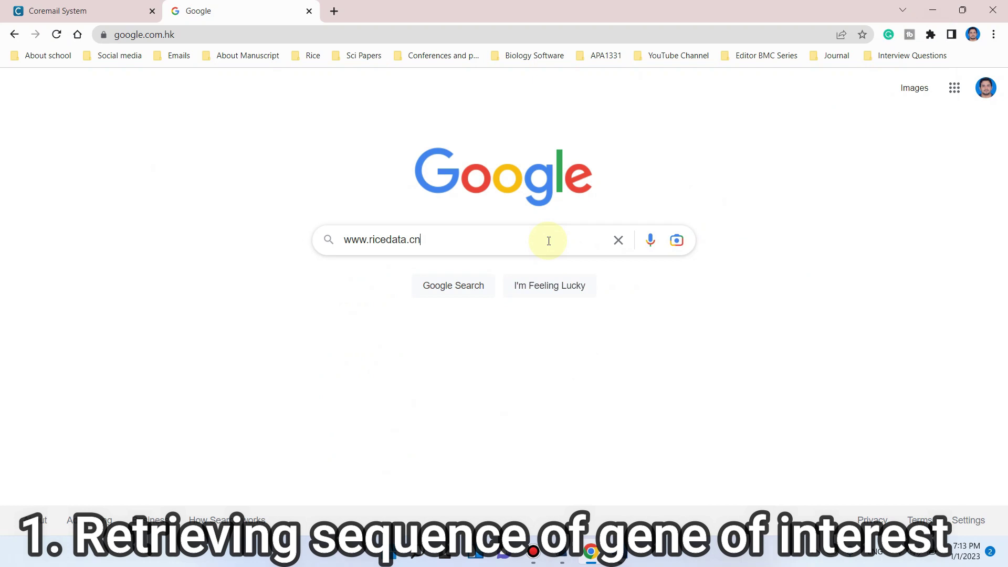
key(Return)
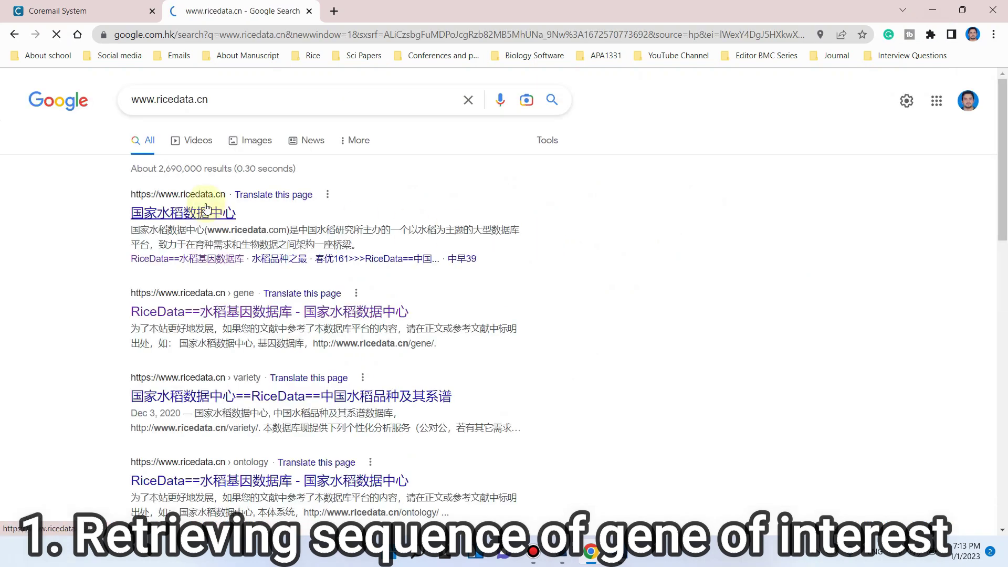
Open the China Rice Data Center site from the results, close the search page, and go to its Gene & QTL database
click(221, 216)
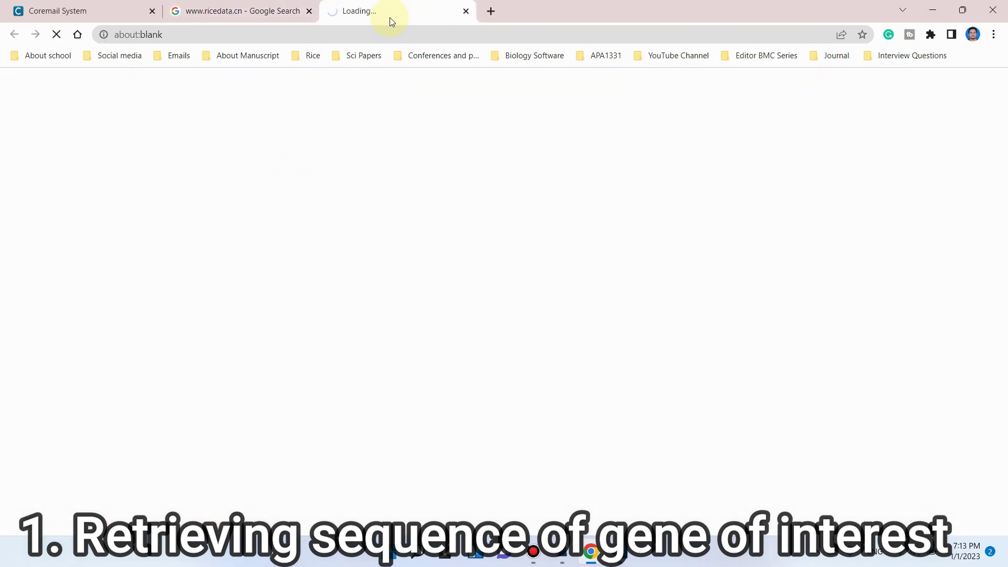
click(310, 12)
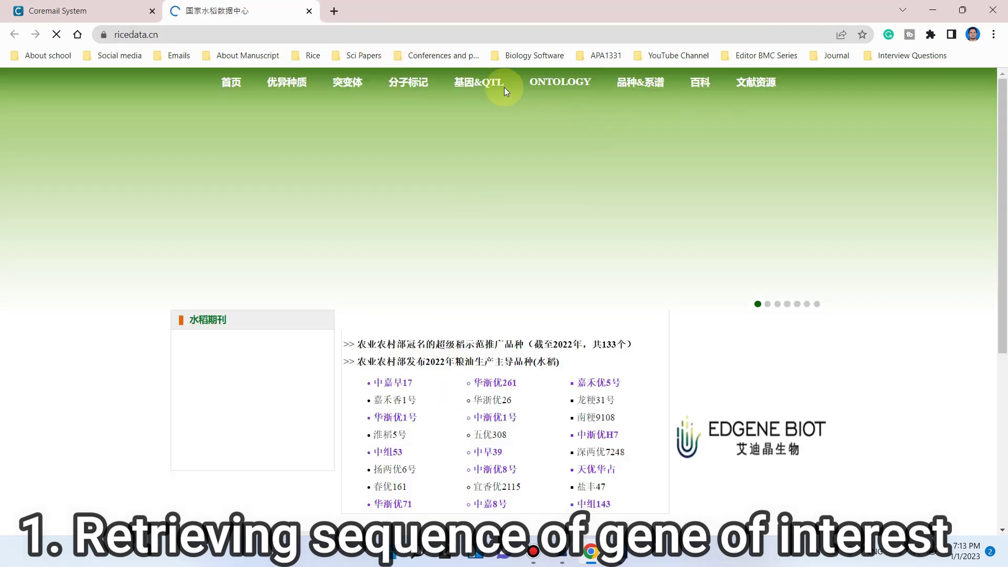
click(503, 85)
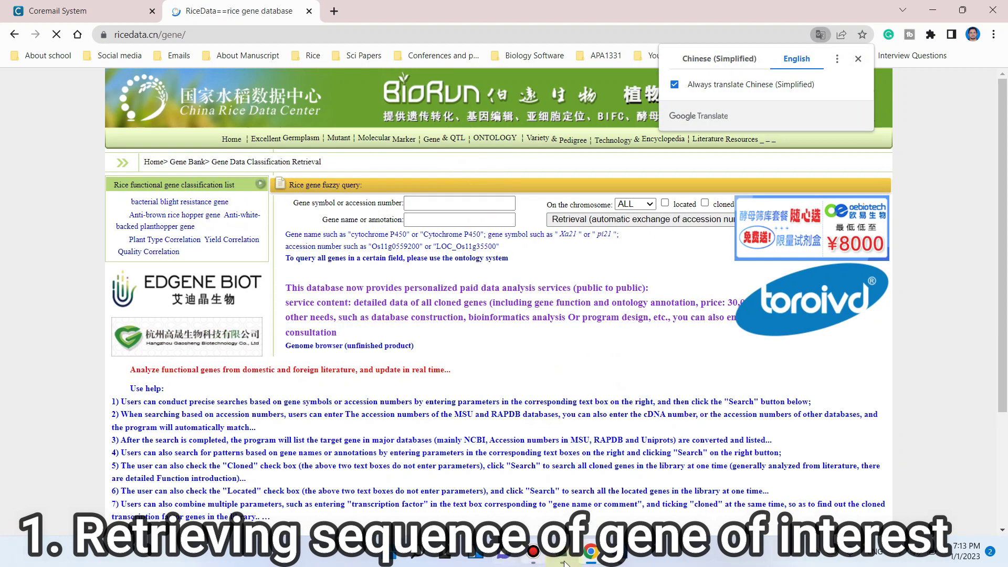
Copy the locus LOC_Os04g40720 from the question in Word and query the rice gene database for that accession number
key(alt+Tab)
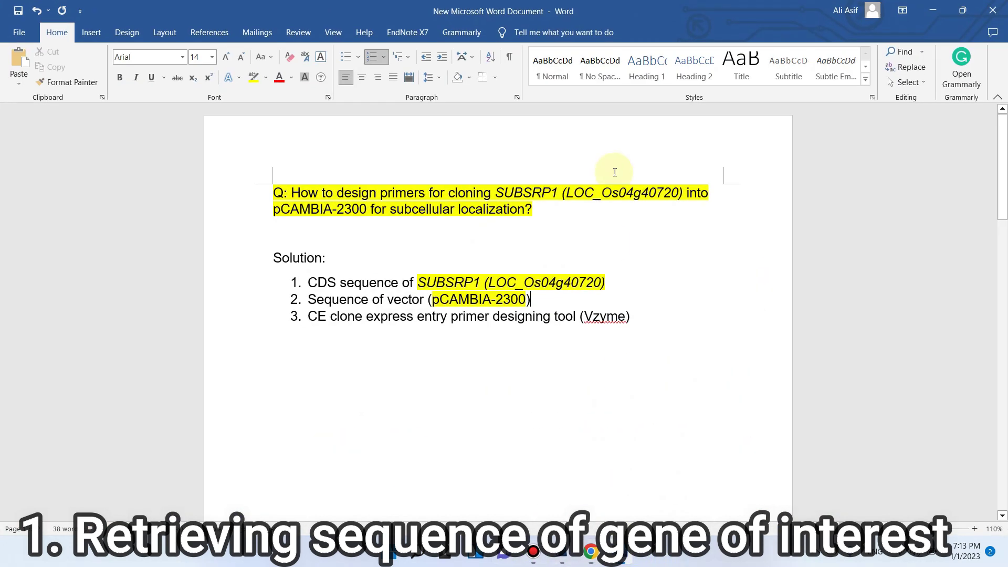
drag(674, 193, 567, 193)
key(ctrl+c)
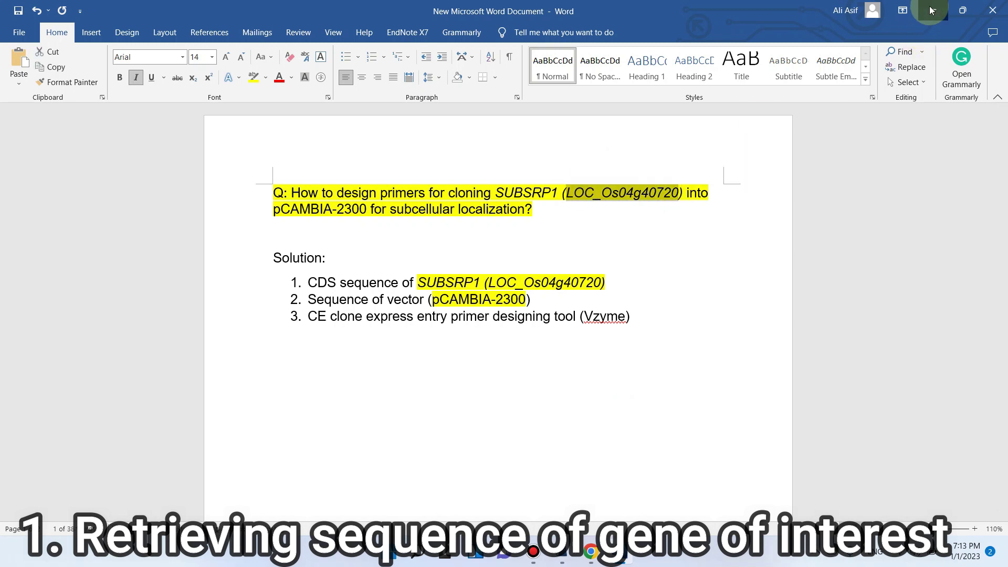
click(933, 10)
click(452, 202)
key(ctrl+v)
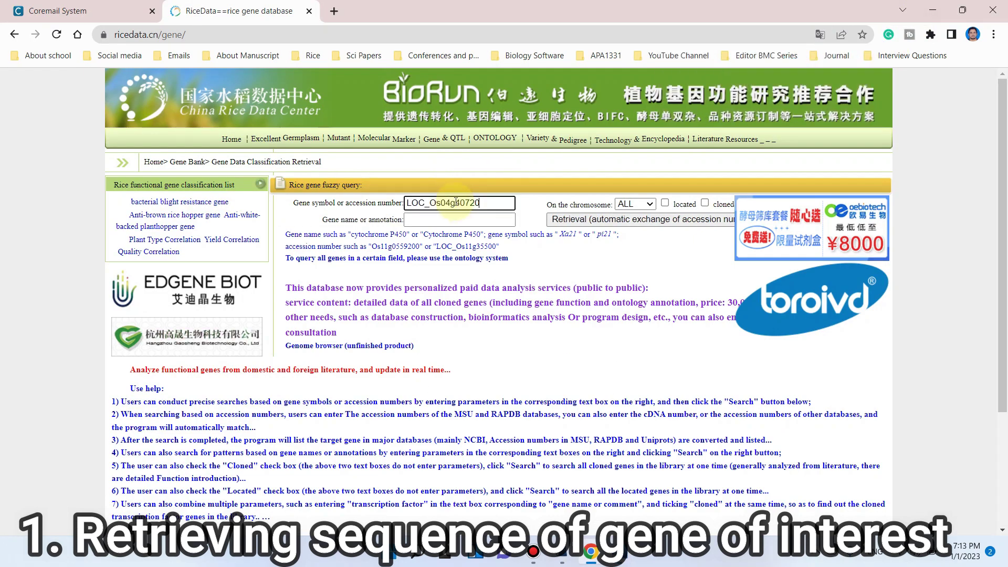
click(598, 223)
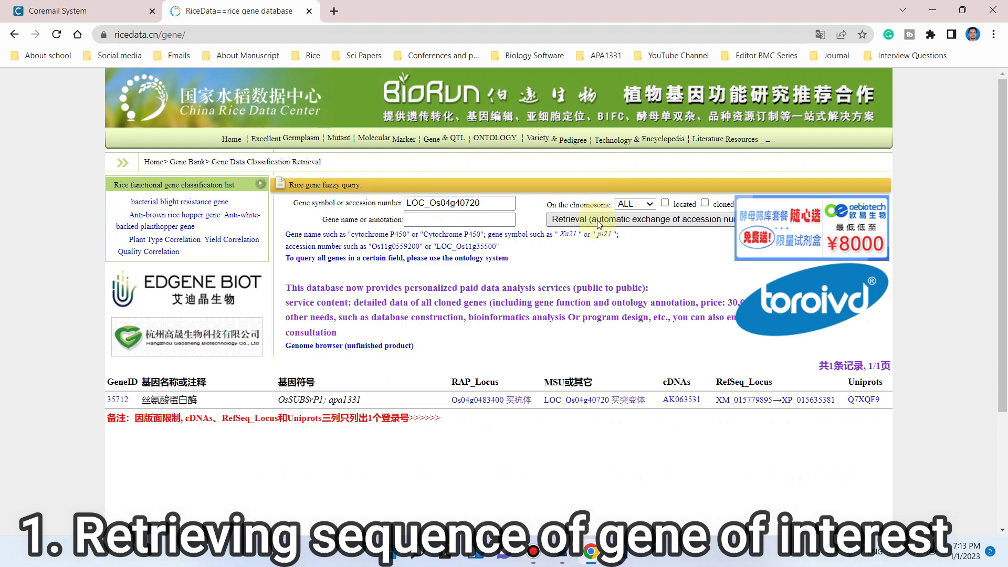
Open the MSU locus record LOC_Os04g40720 from the query result and display its downloadable sequences
scroll(578, 346, down, 2)
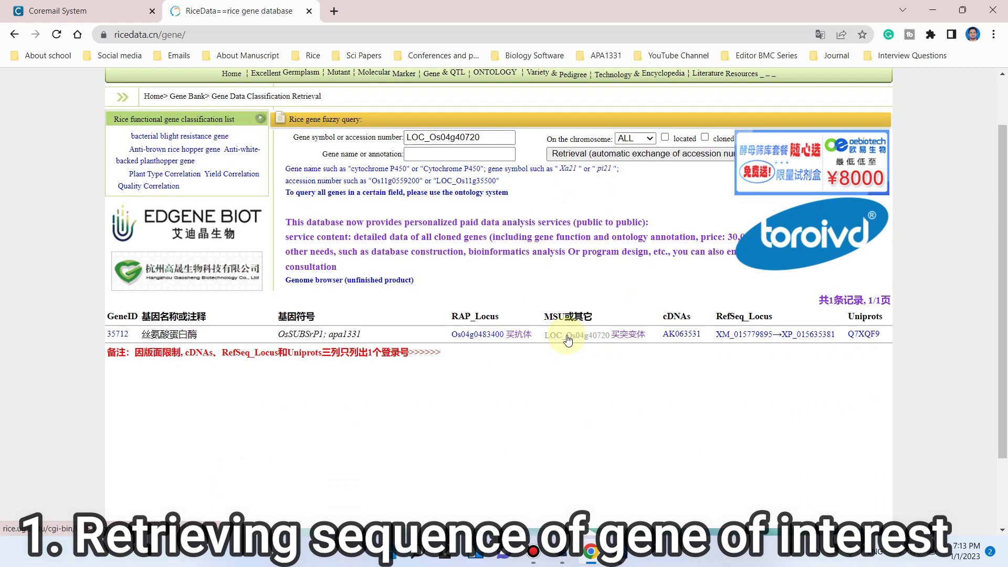
click(568, 341)
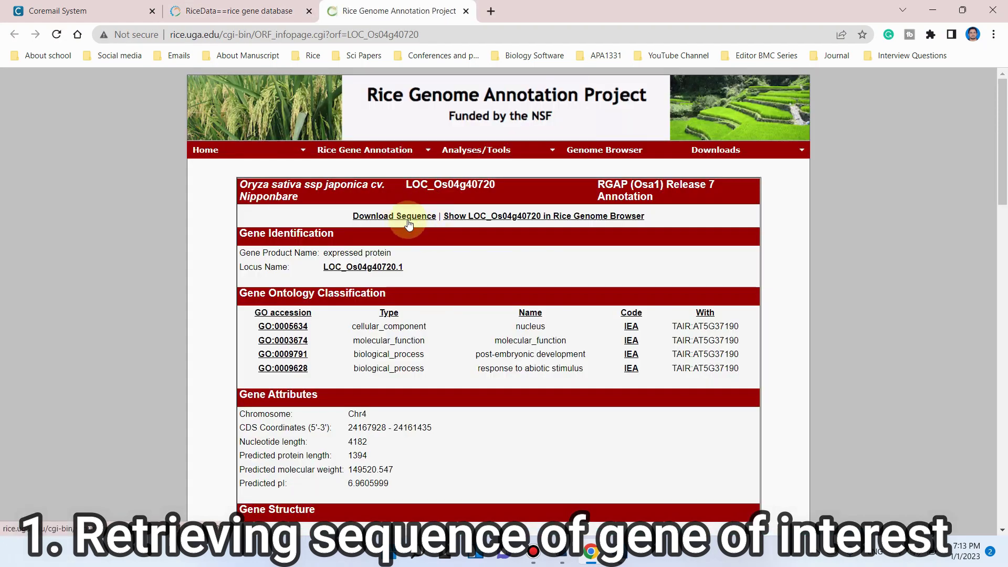
click(403, 220)
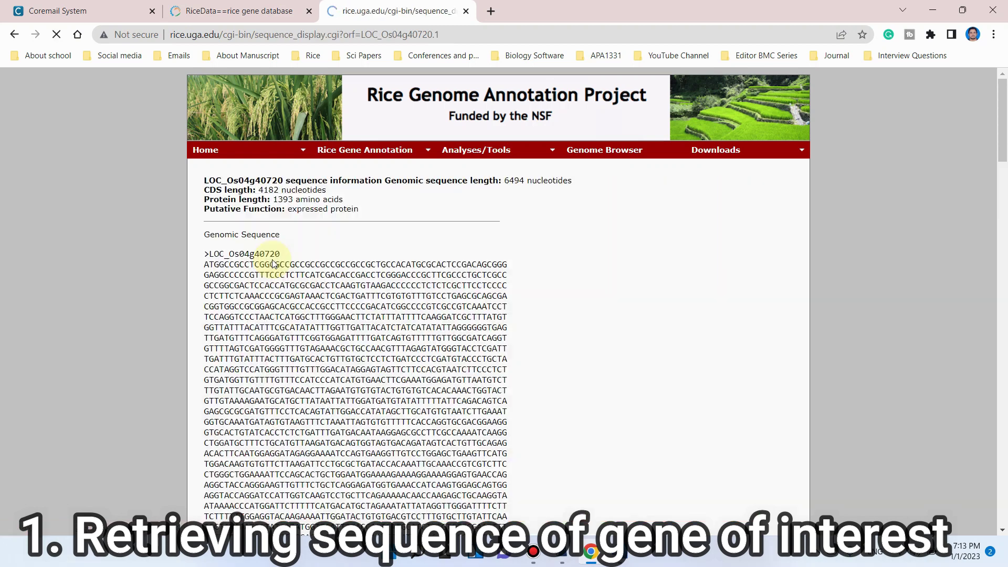
Examine the genomic sequence and the CDS of LOC_Os04g40720 on the sequence page
scroll(361, 256, down, 1)
scroll(361, 257, down, 4)
scroll(337, 259, up, 5)
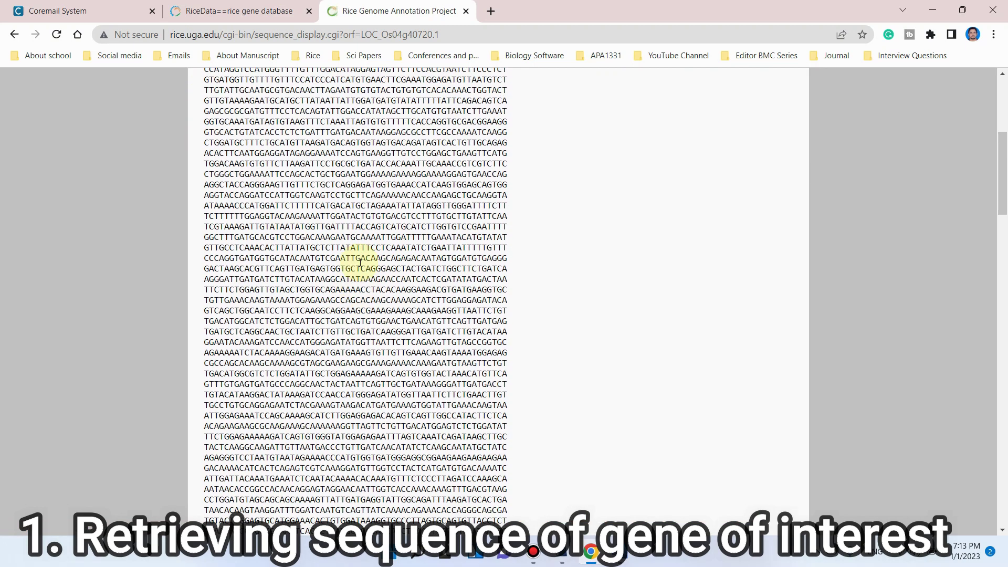
drag(282, 254, 202, 256)
scroll(245, 284, down, 20)
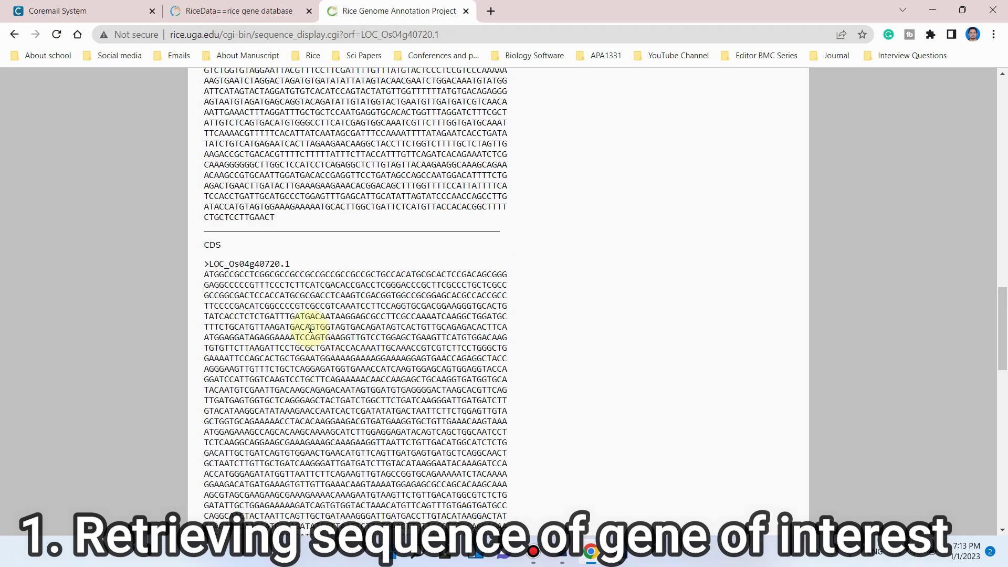
scroll(246, 284, down, 1)
scroll(314, 173, down, 1)
scroll(314, 174, down, 9)
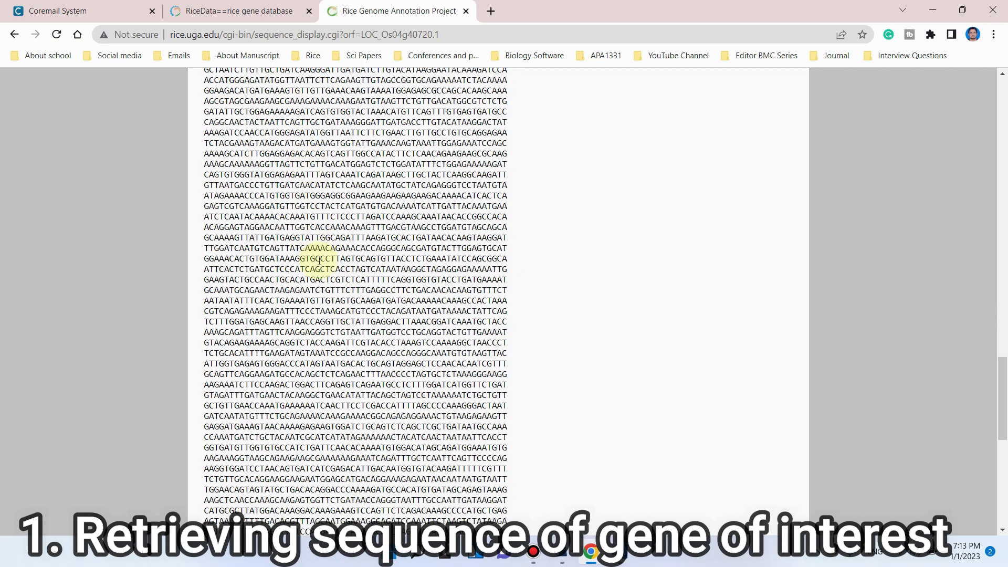
Check the solution list in Word and open the NCBI website in Chrome through a Google search for "ncbi"
scroll(320, 265, up, 5)
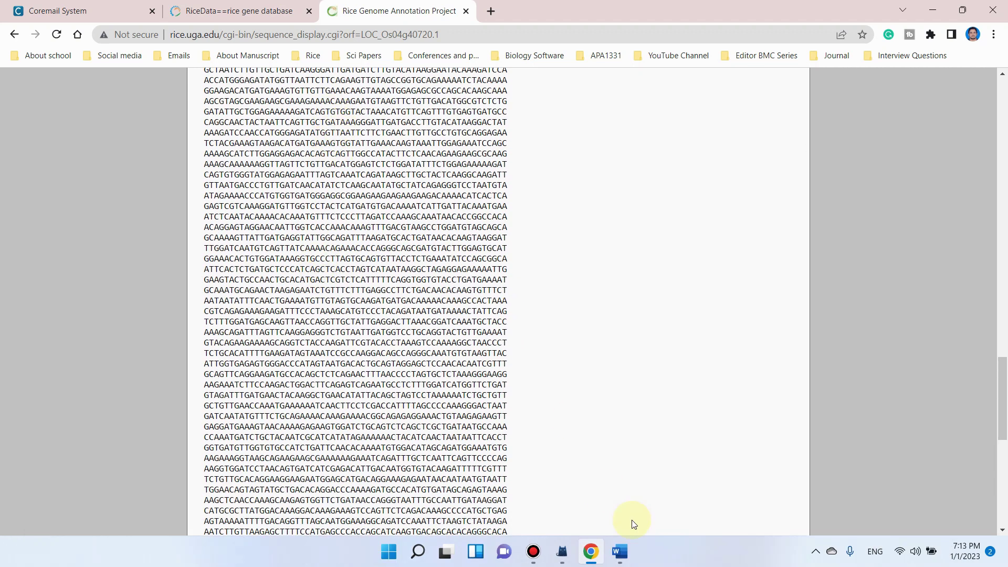
click(621, 552)
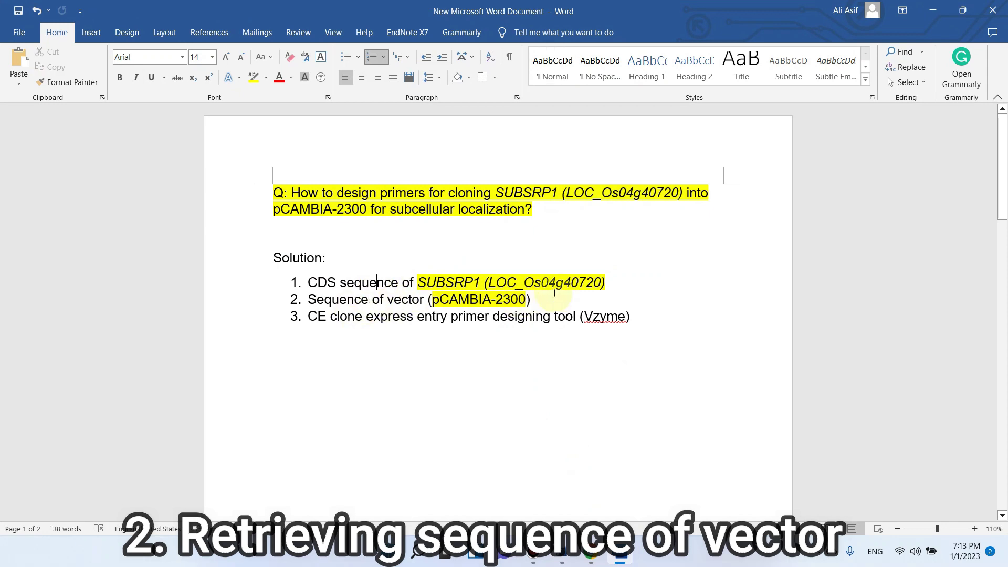
click(933, 10)
click(490, 10)
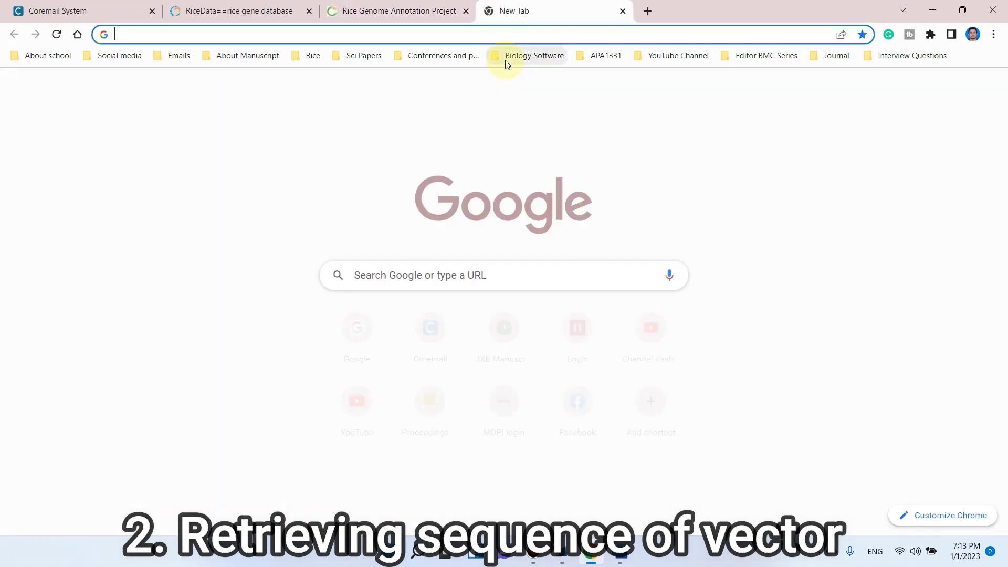
text(g)
key(Return)
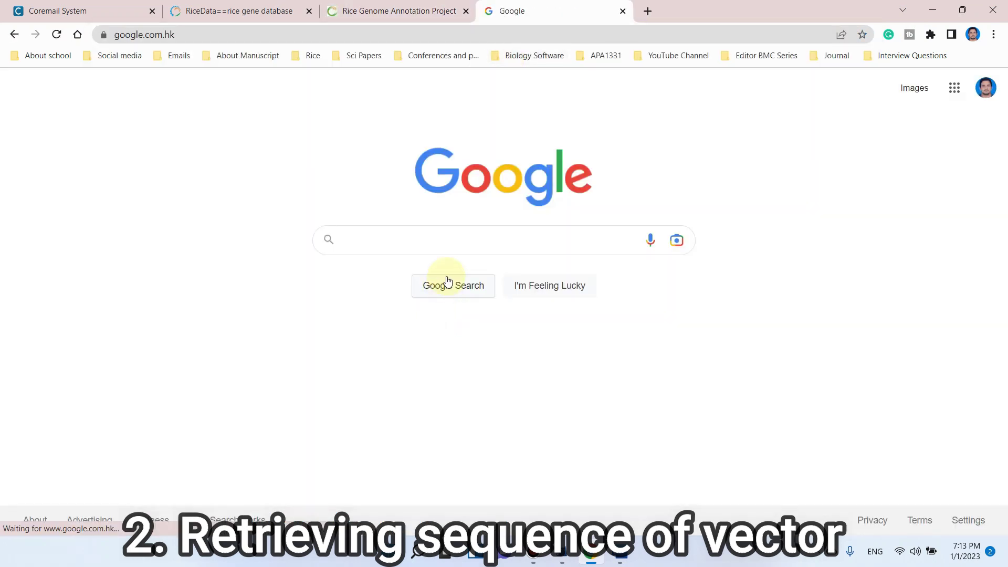
text(ncbi)
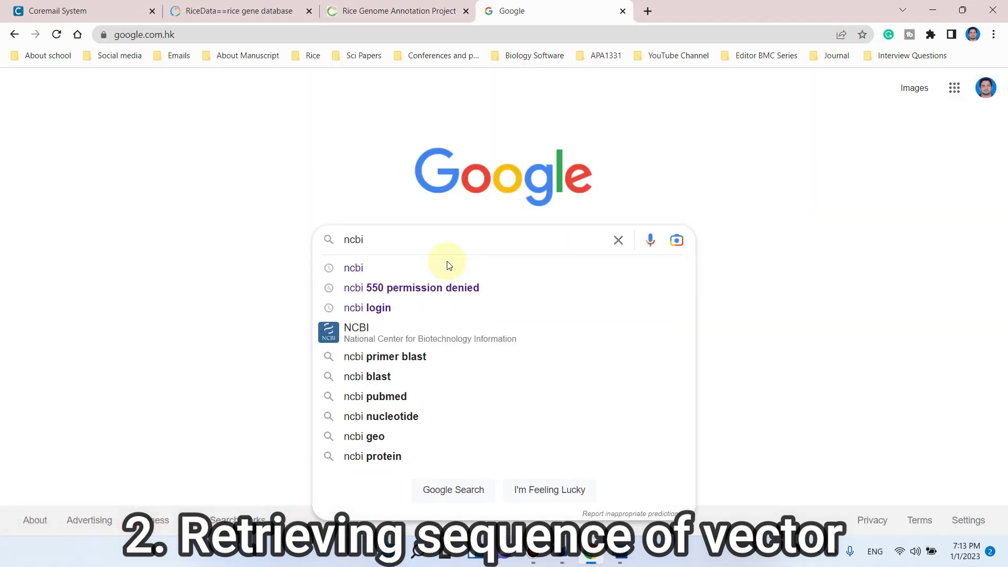
click(449, 266)
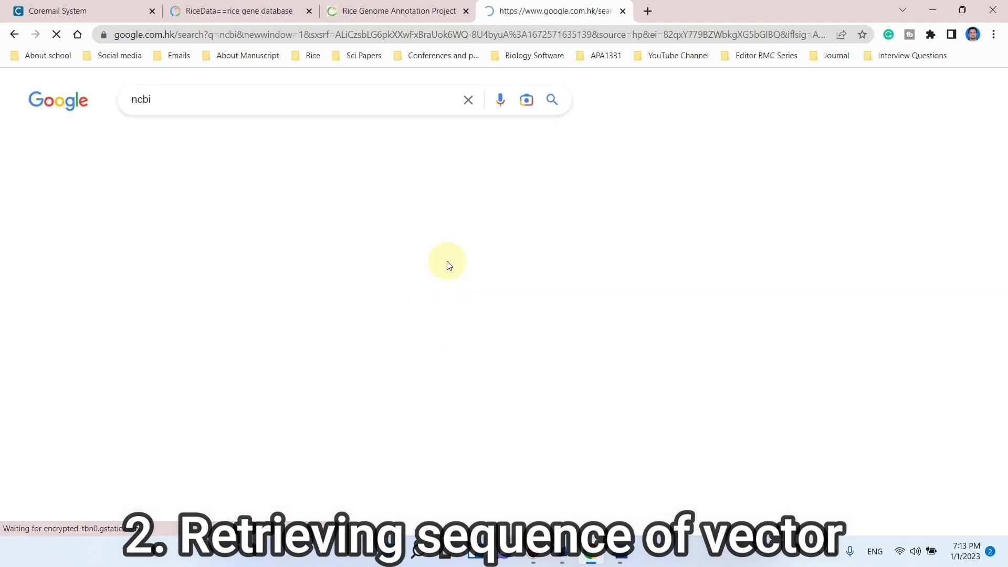
click(319, 212)
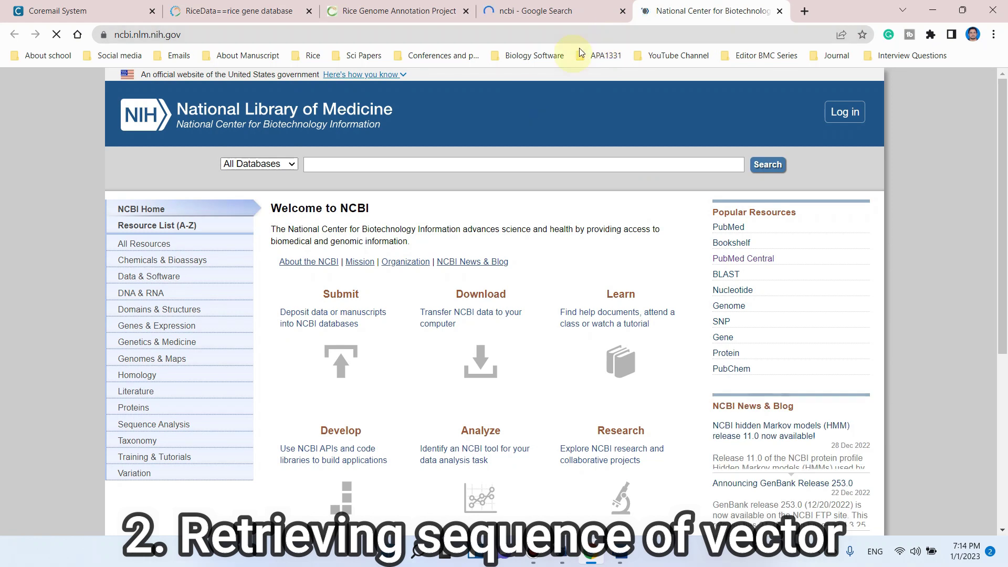
click(623, 15)
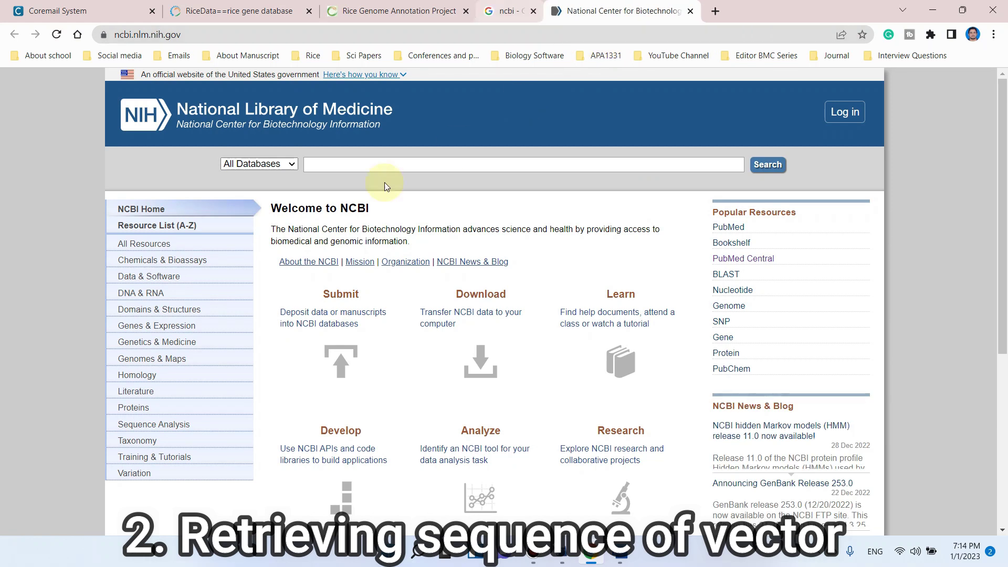
Search the NCBI Nucleotide database for pCAMBIA-2300
click(292, 164)
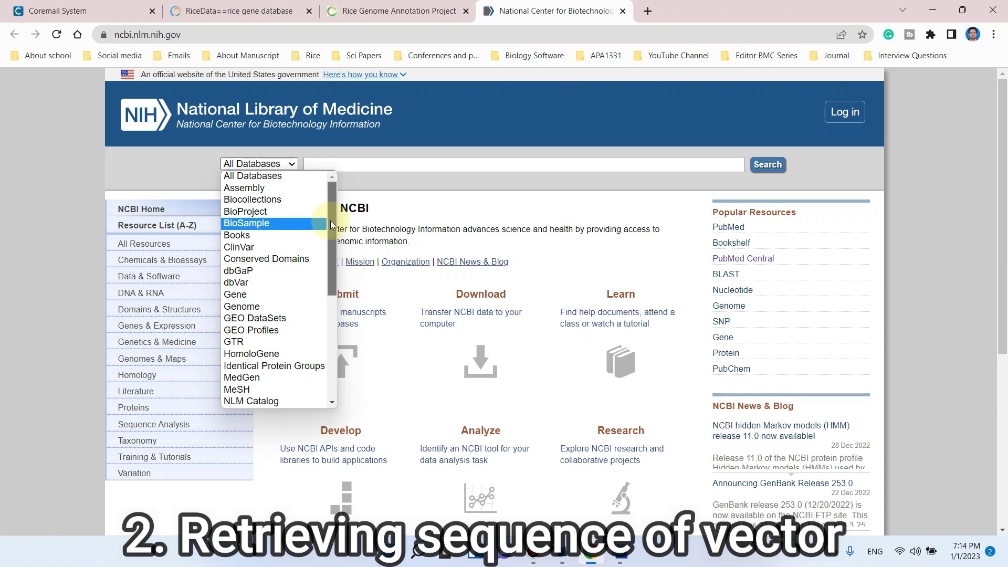
scroll(330, 227, down, 1)
drag(330, 226, 330, 276)
click(286, 295)
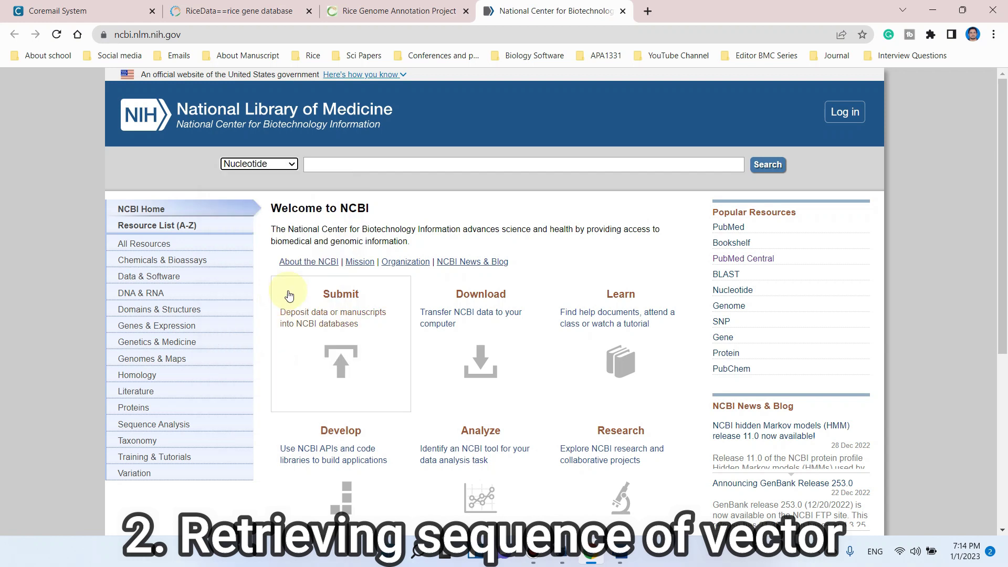
click(375, 162)
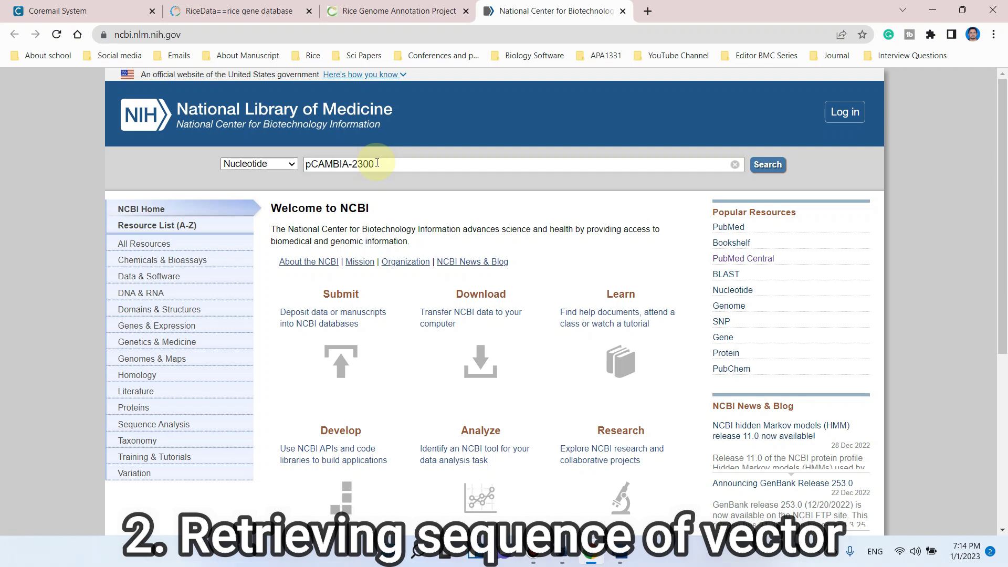
click(767, 167)
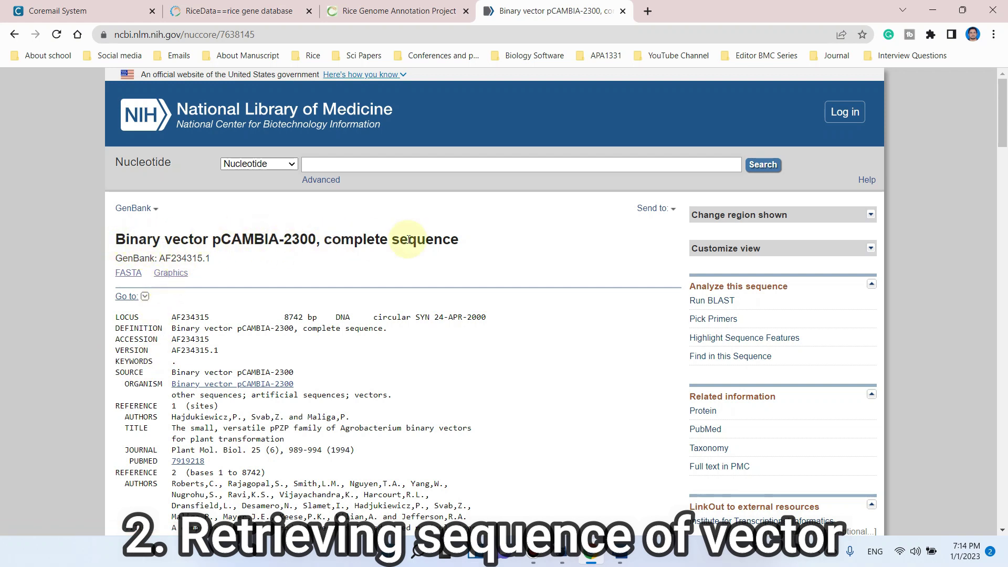
Examine the complete vector sequence in the pCAMBIA-2300 GenBank record and display the record in FASTA format
scroll(430, 235, down, 2)
scroll(441, 235, down, 20)
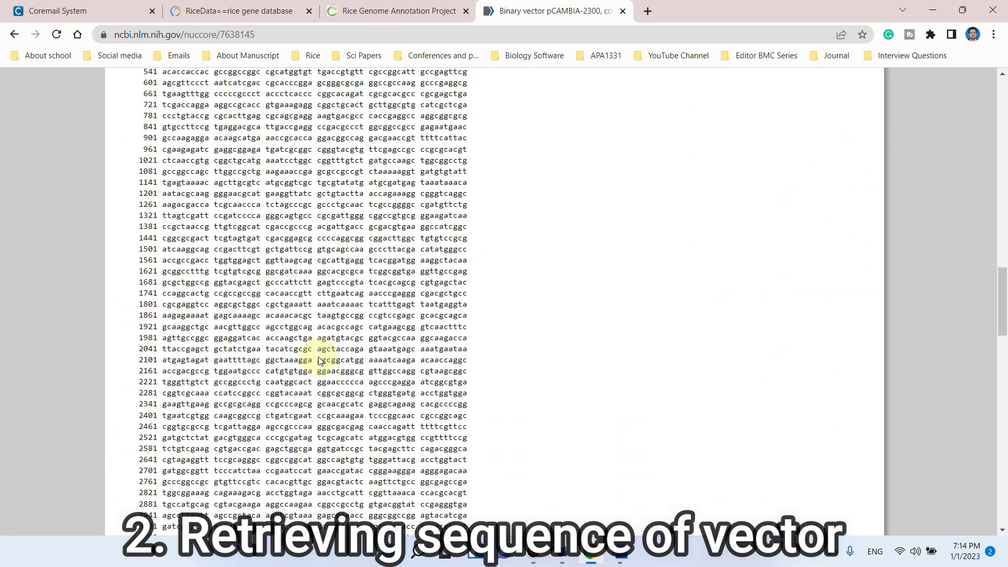
scroll(319, 357, down, 15)
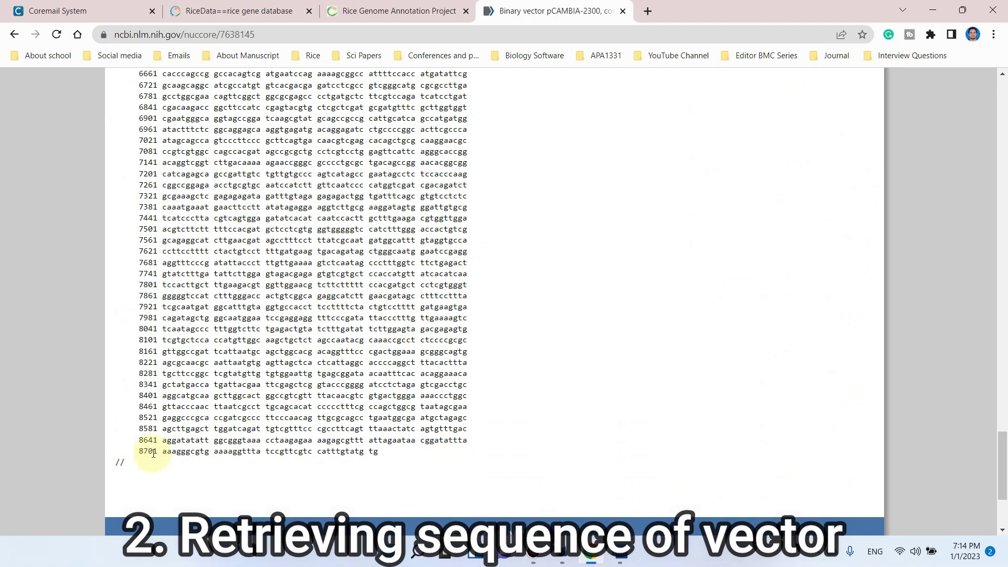
scroll(419, 329, up, 20)
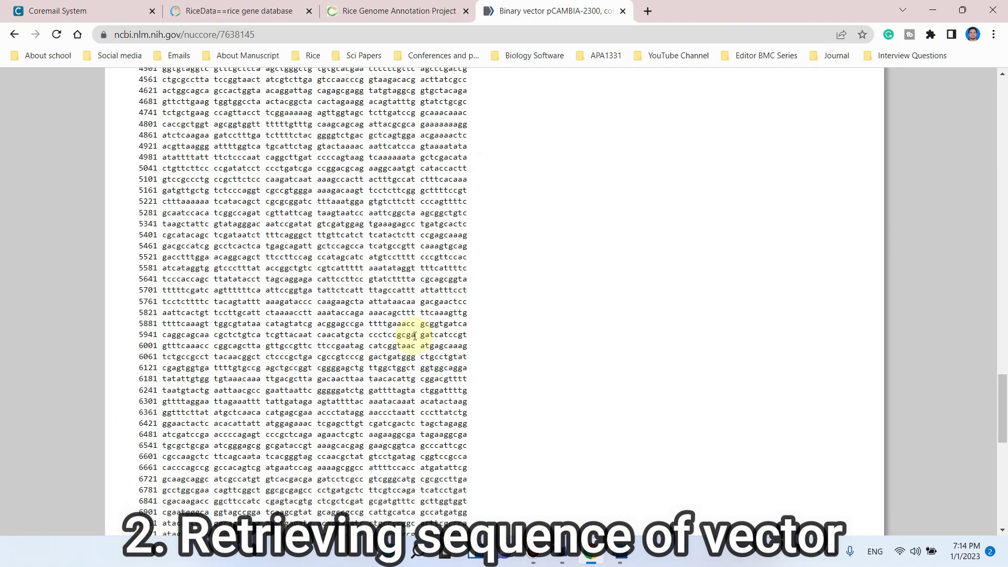
scroll(421, 329, up, 20)
scroll(399, 328, down, 20)
scroll(366, 327, up, 5)
scroll(366, 327, up, 20)
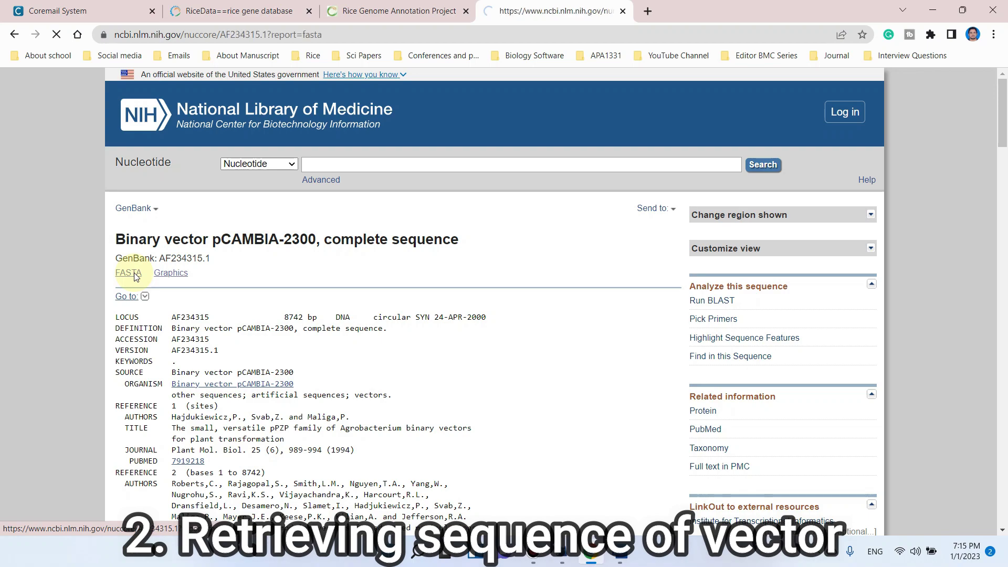
scroll(410, 303, down, 20)
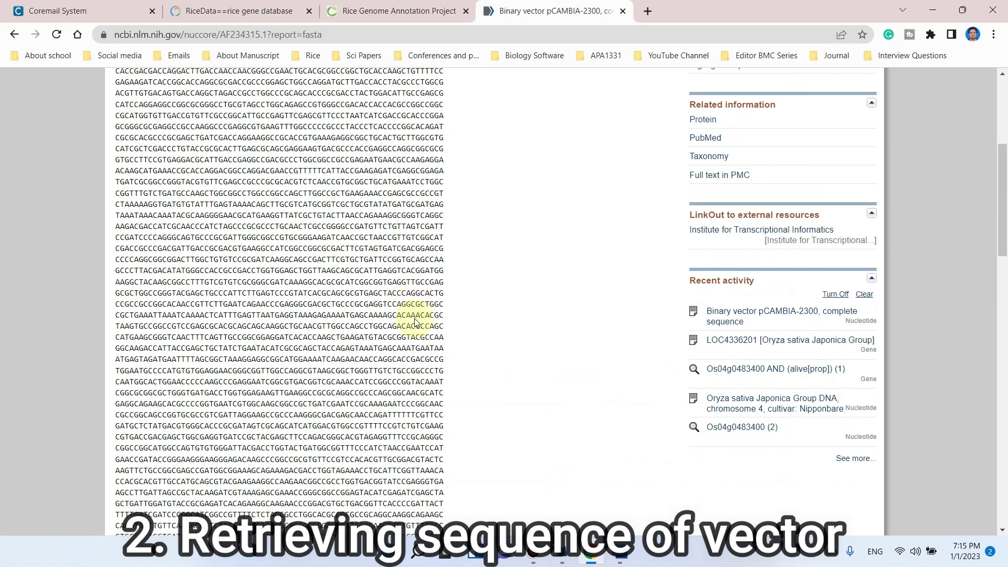
scroll(413, 330, up, 20)
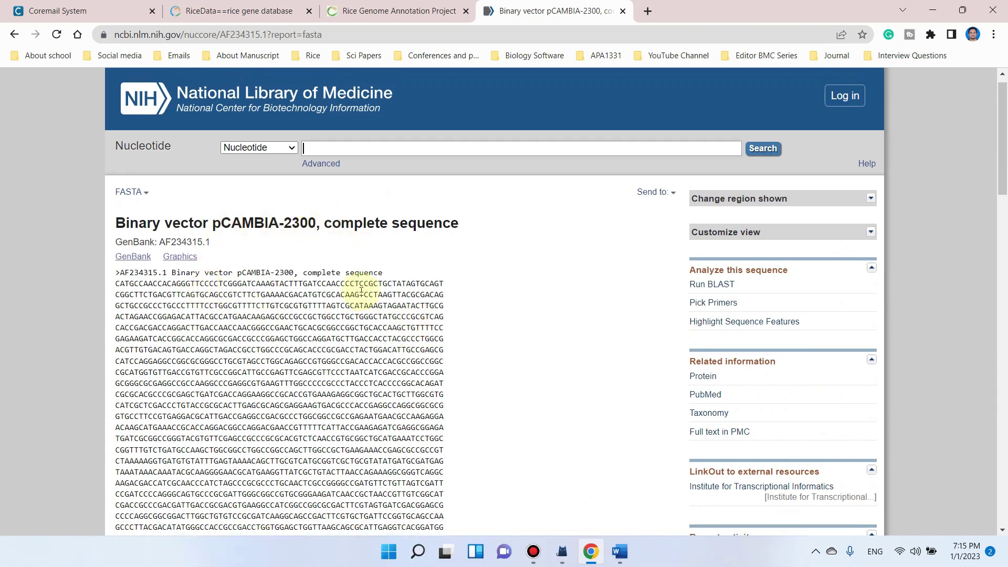
Review the first two solution items in Word and copy the text "CE clone express entry primer designing tool" from the third
click(621, 556)
double_click(322, 283)
drag(317, 283, 594, 284)
drag(311, 300, 531, 298)
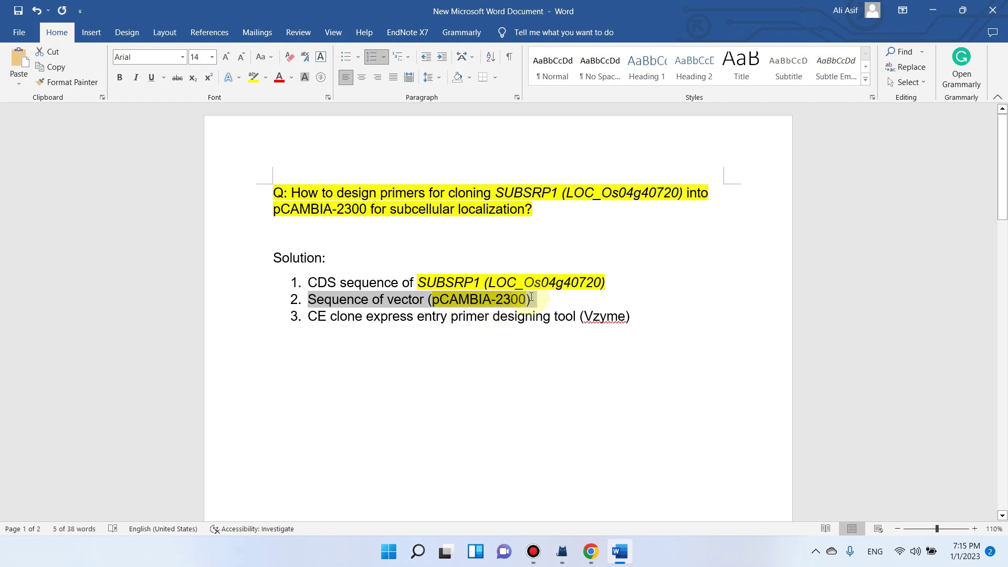
click(313, 356)
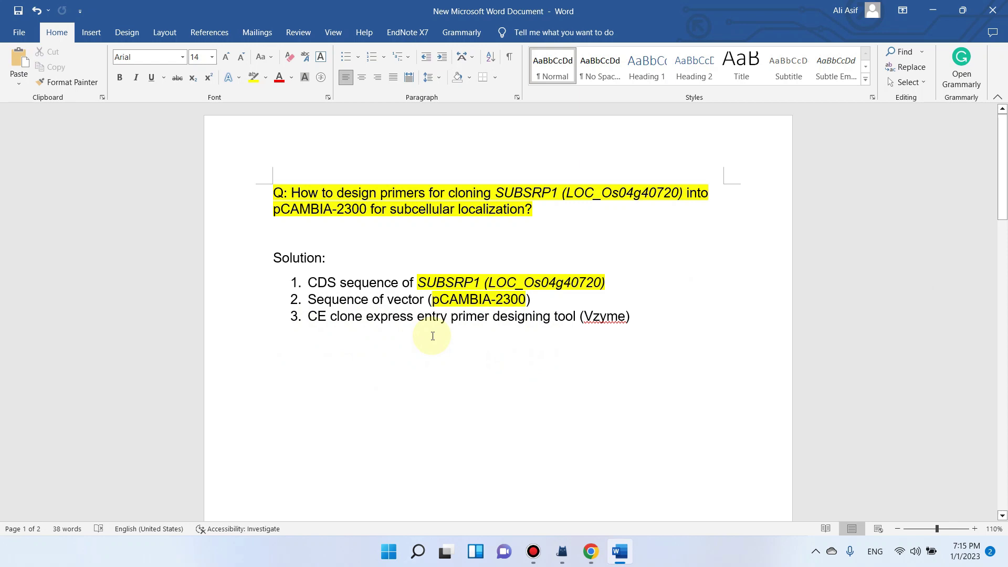
drag(576, 317, 321, 326)
right_click(322, 326)
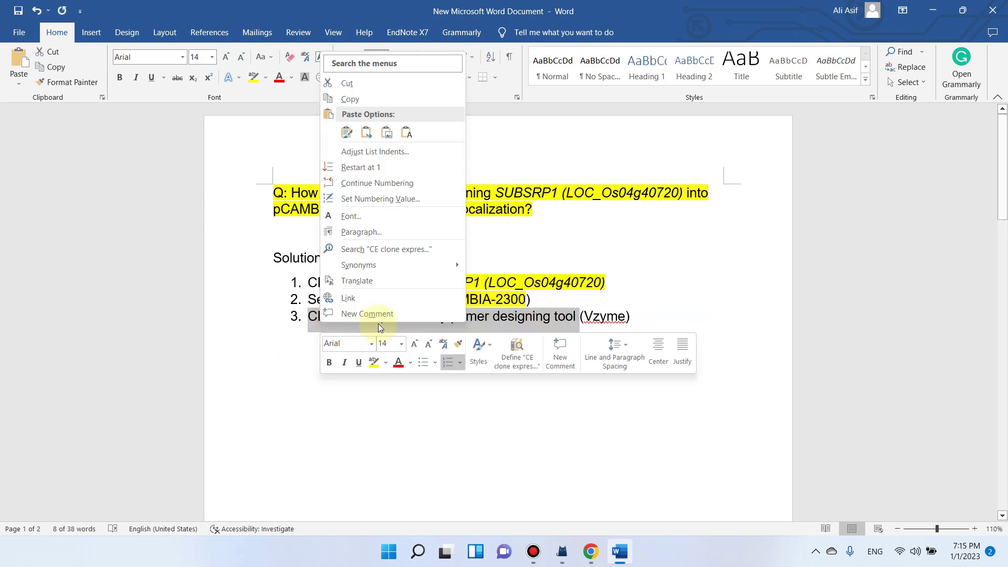
click(405, 94)
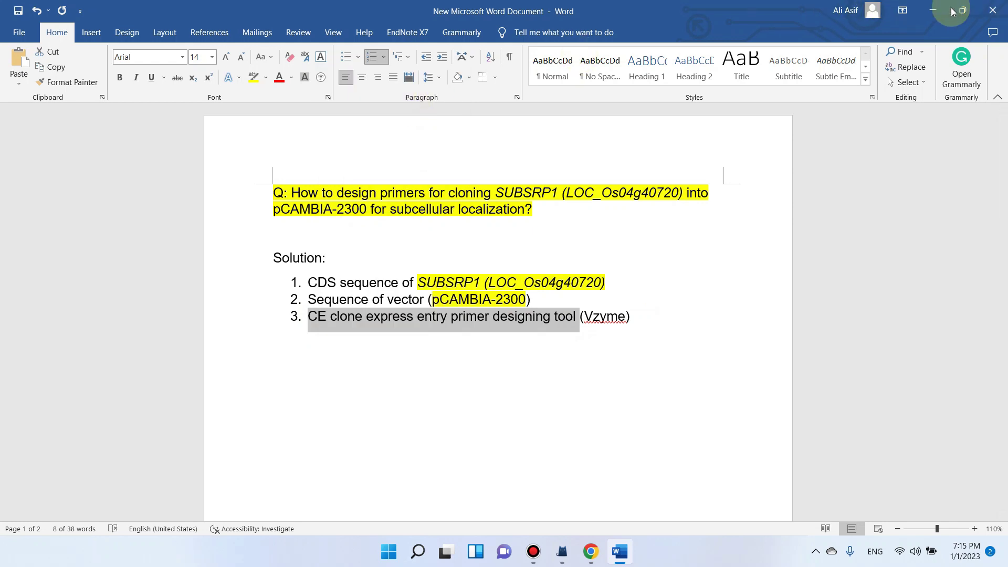
Search Google in Chrome for the copied tool name and open Vazyme's Primer Design for ClonExpress Entry page
click(933, 10)
click(649, 11)
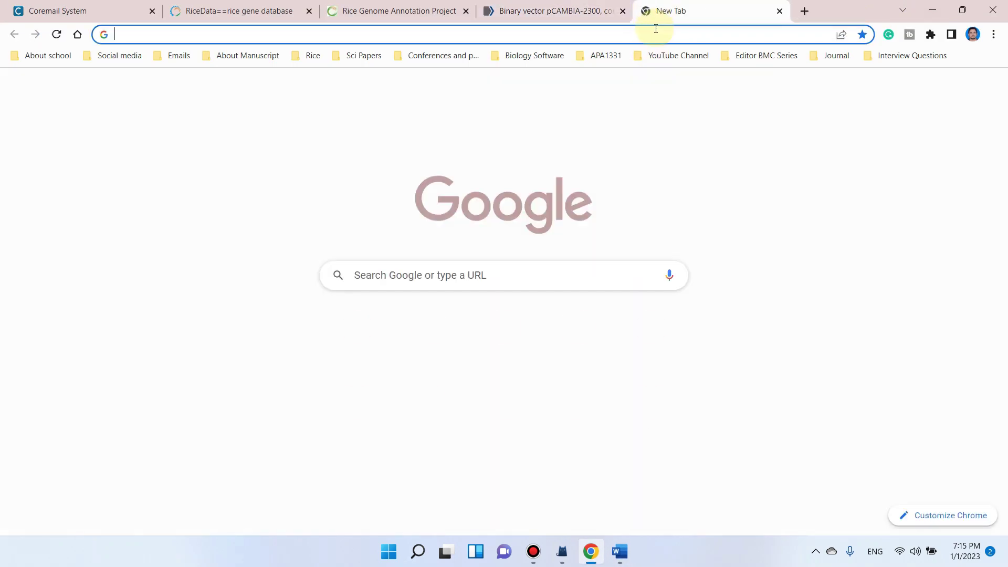
text(google.com.hk)
key(Return)
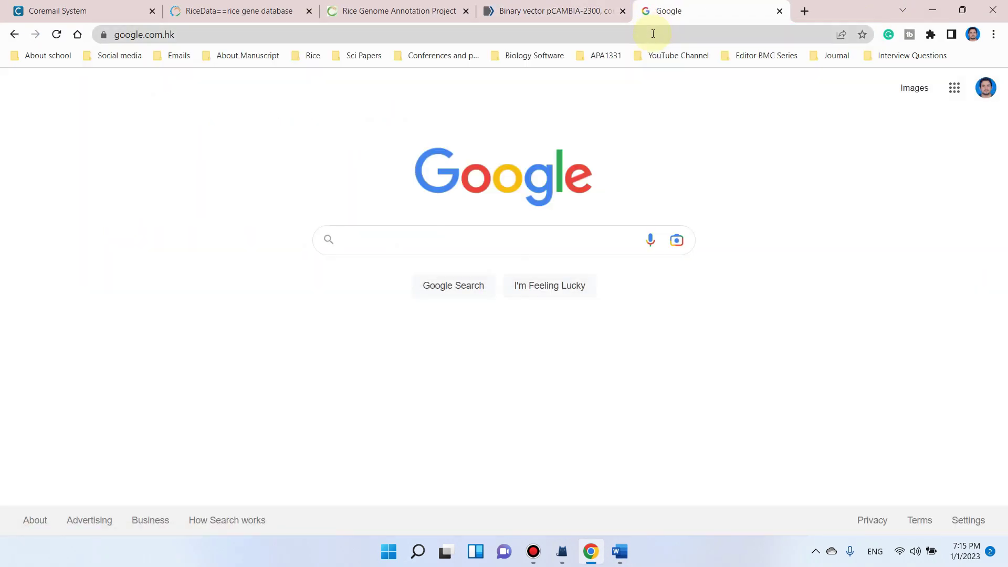
key(ctrl+v)
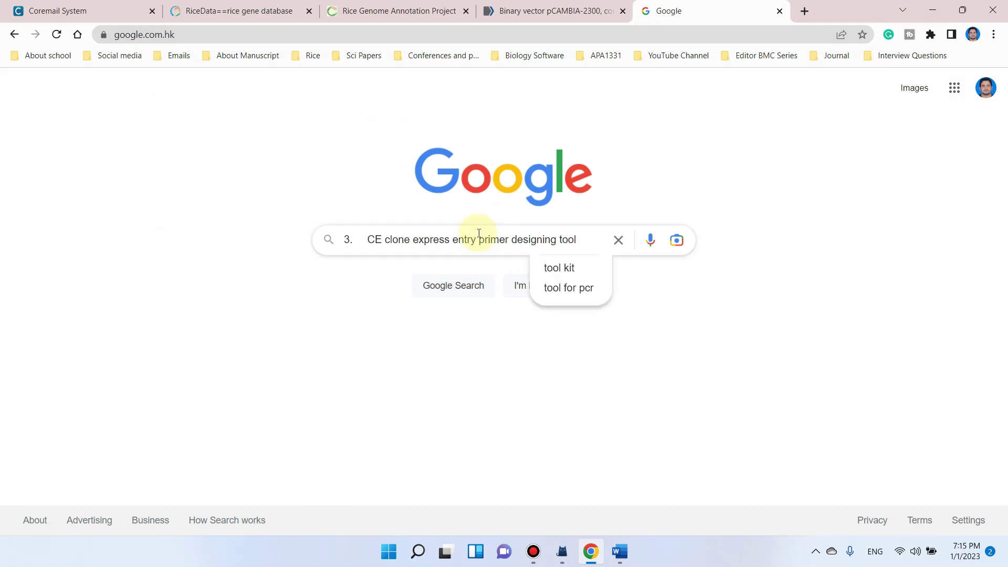
key(Return)
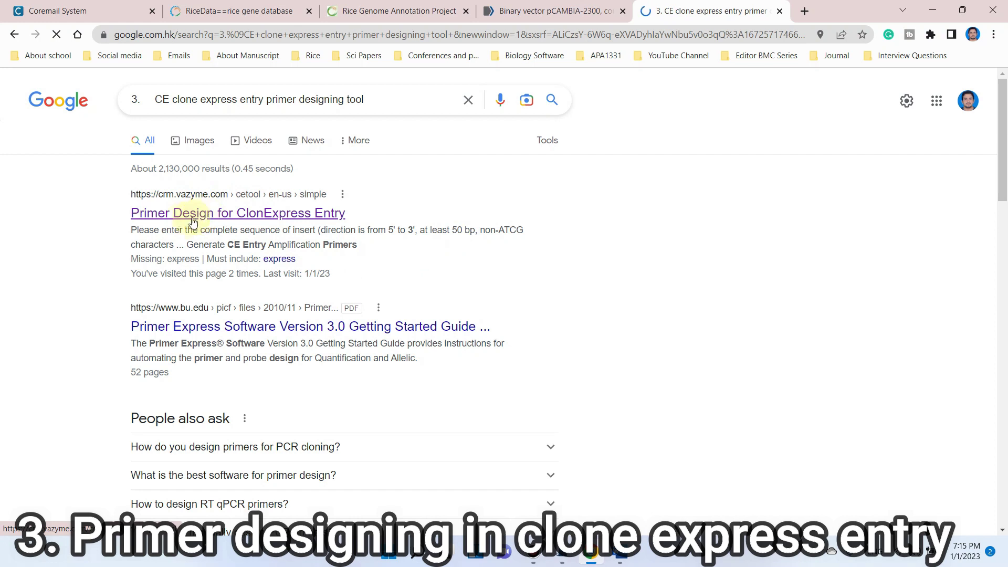
click(283, 214)
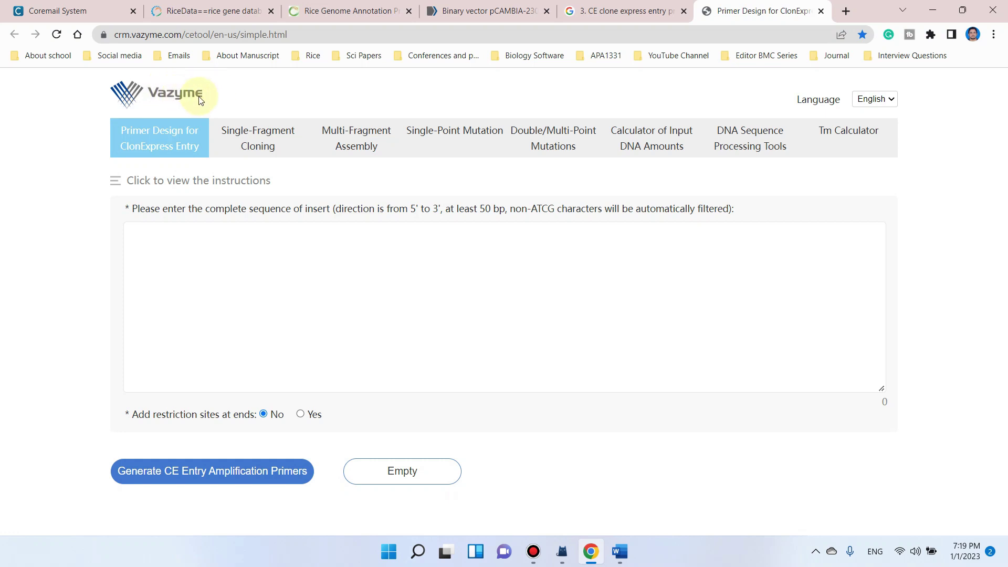
Open the Single-Fragment Cloning tool and choose Double Restriction Enzymes Digestion as the vector linearization method
click(279, 133)
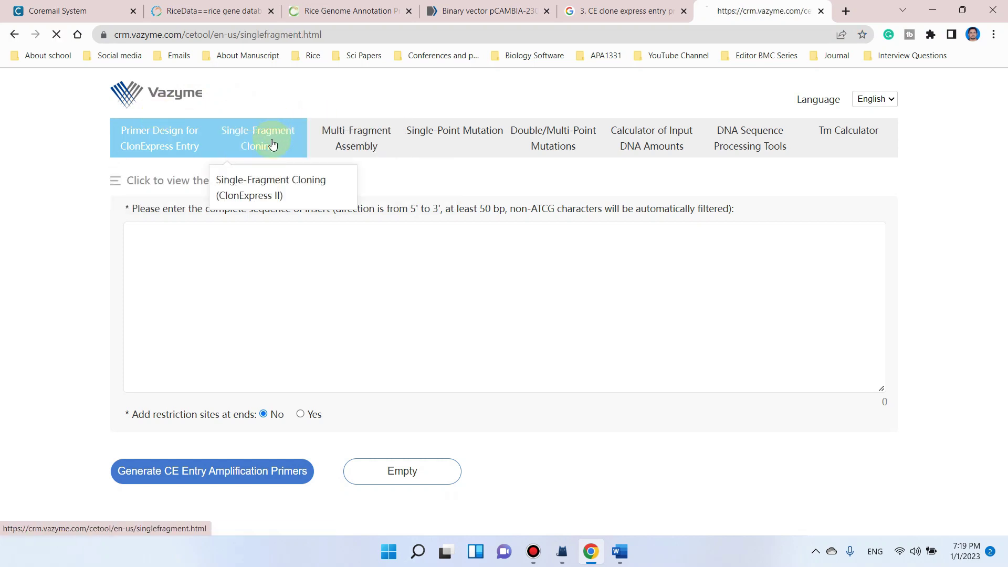
click(366, 137)
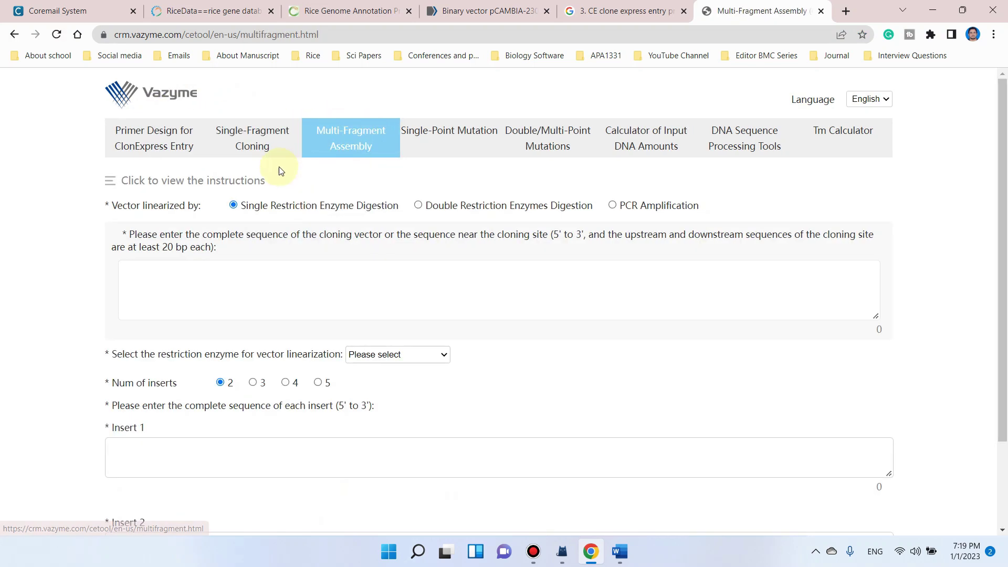
click(263, 138)
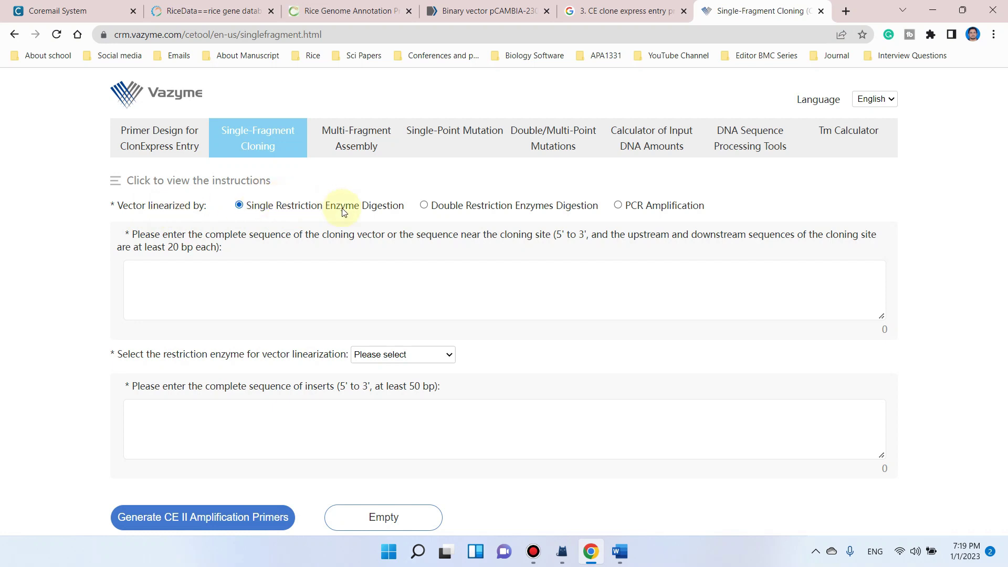
click(424, 205)
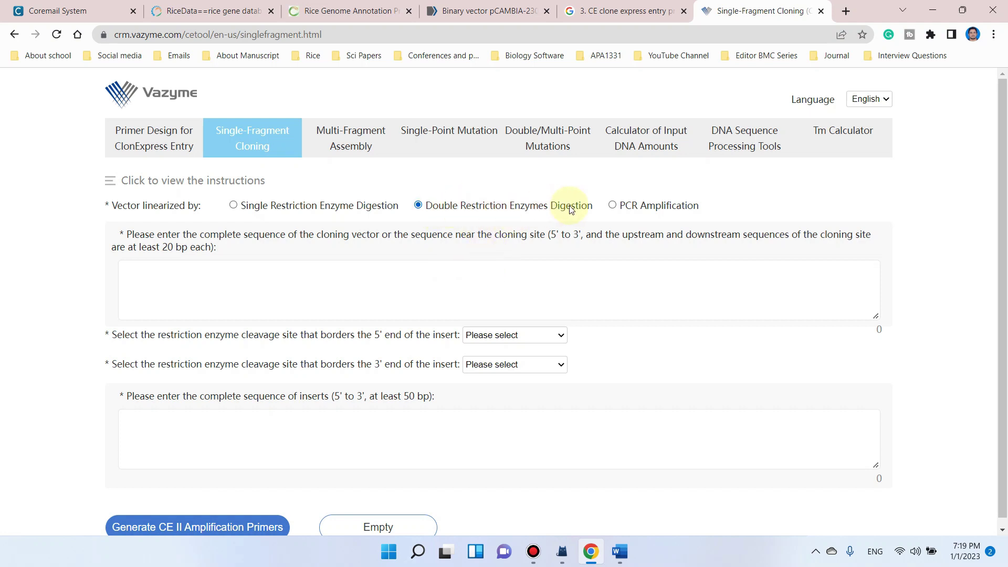
Copy the complete pCAMBIA-2300 vector sequence from the NCBI FASTA record for the cloning vector field
click(241, 271)
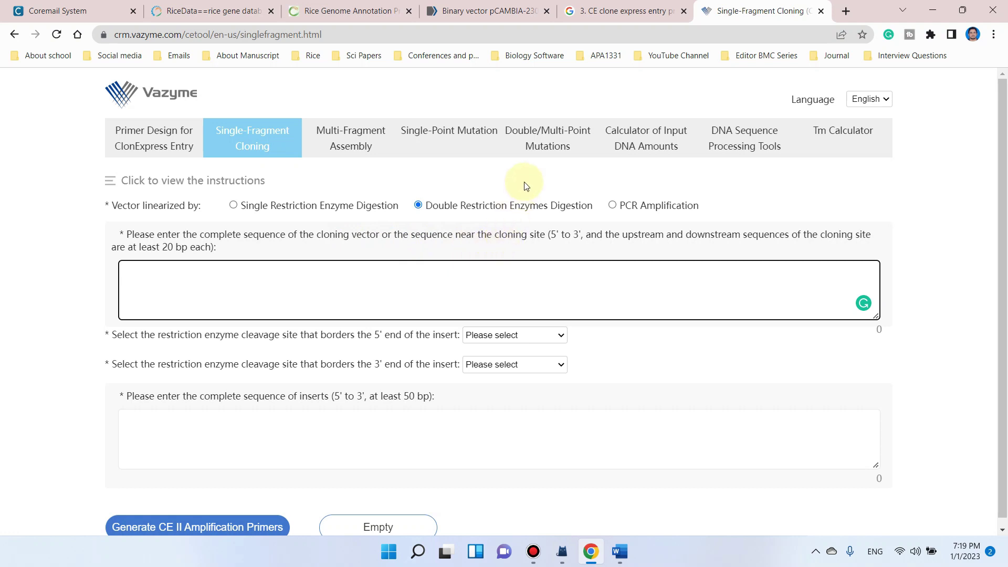
click(479, 12)
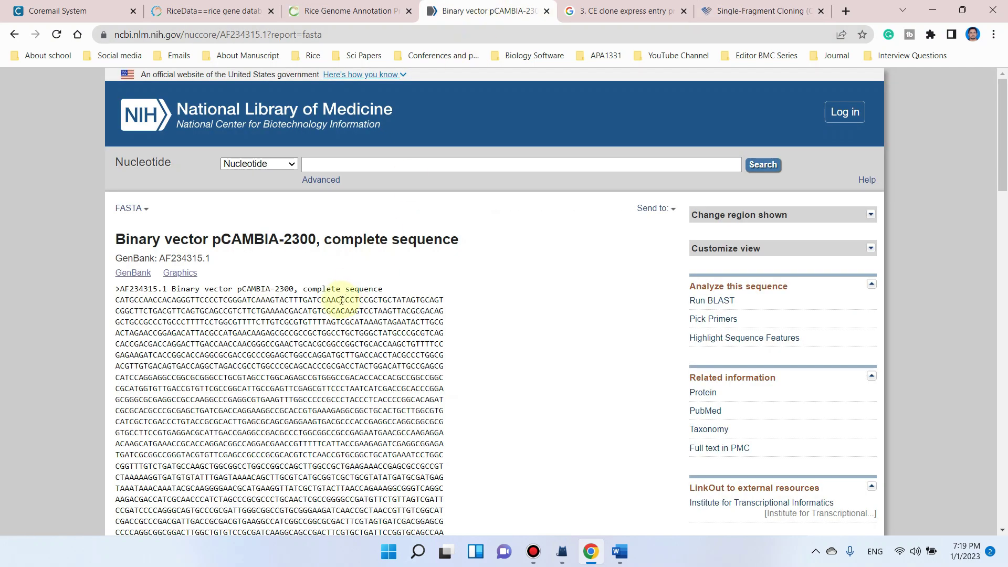
scroll(342, 300, down, 1)
drag(116, 236, 430, 351)
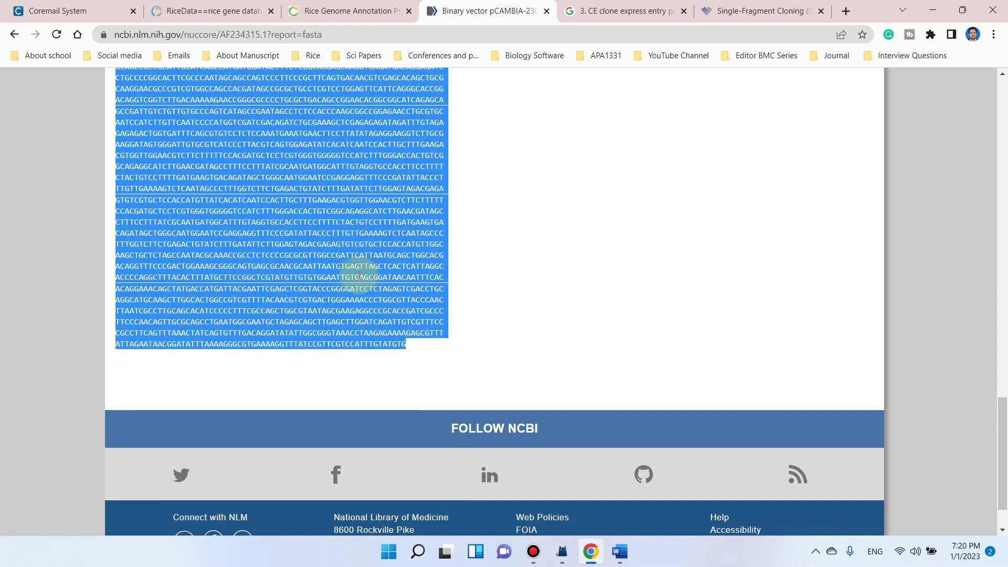
right_click(354, 263)
click(407, 273)
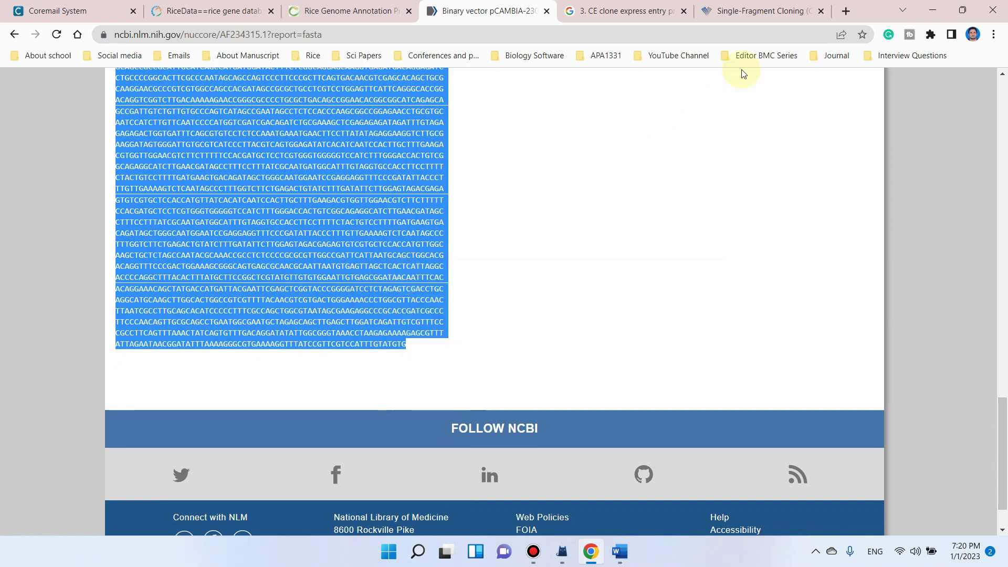
Paste the copied pCAMBIA-2300 sequence as the cloning vector and set the insert's bordering cleavage sites to SalI (5') and BamHI (3')
click(741, 9)
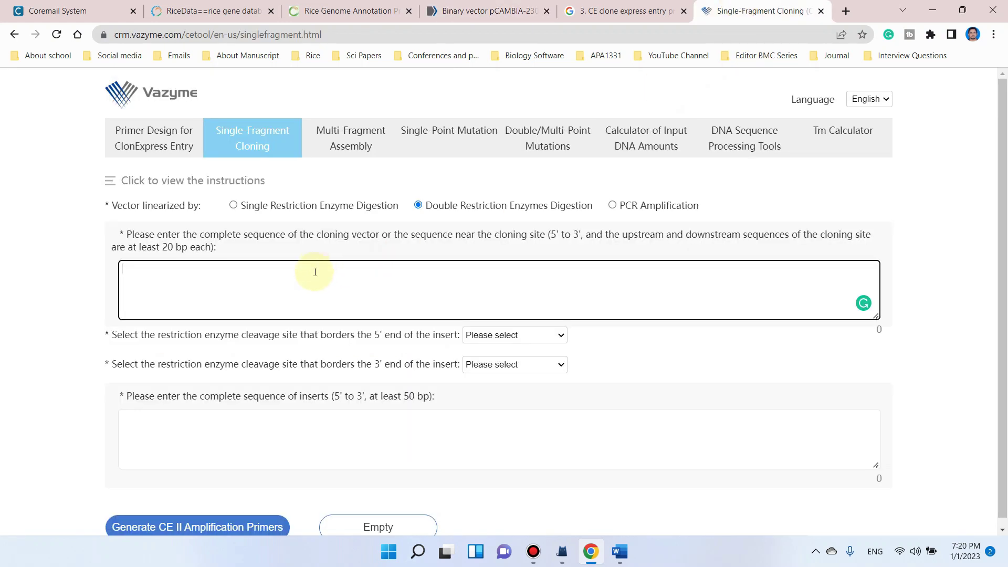
key(ctrl+v)
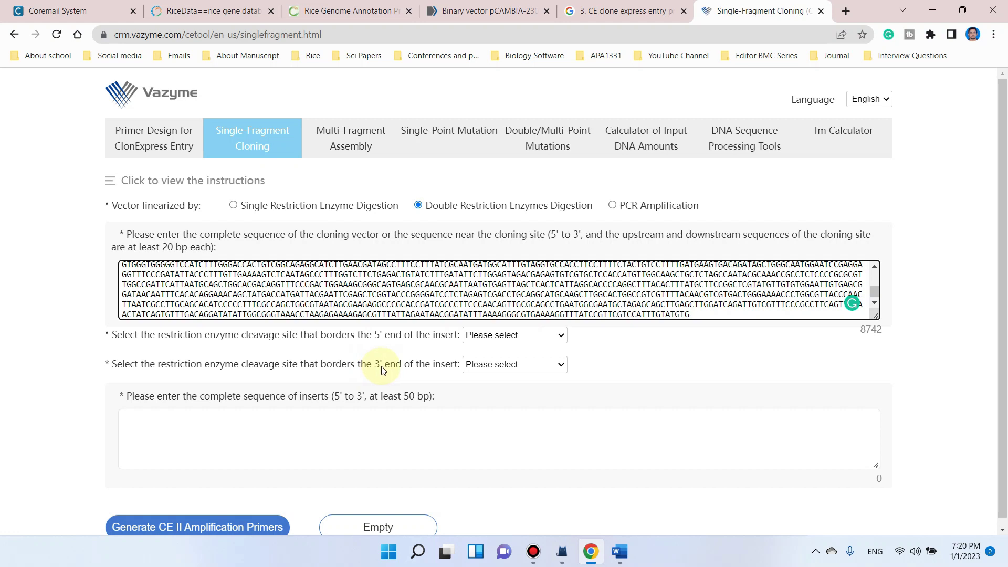
click(563, 336)
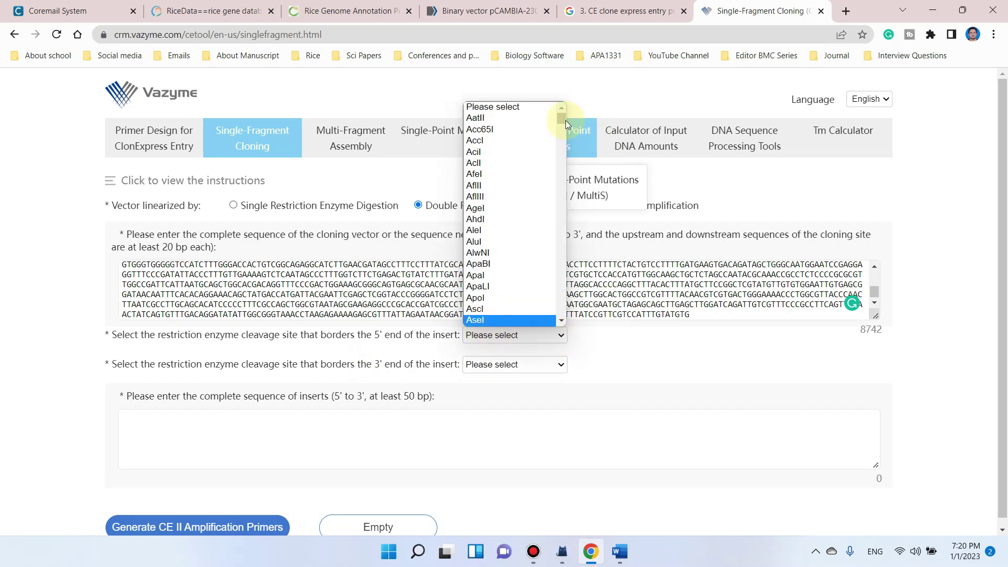
drag(563, 119, 562, 292)
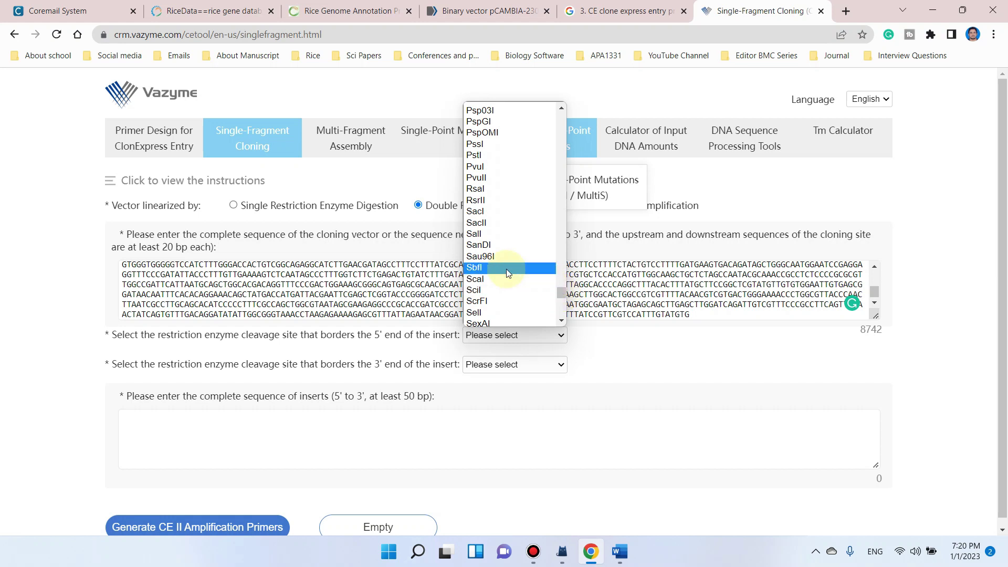
click(505, 233)
click(562, 364)
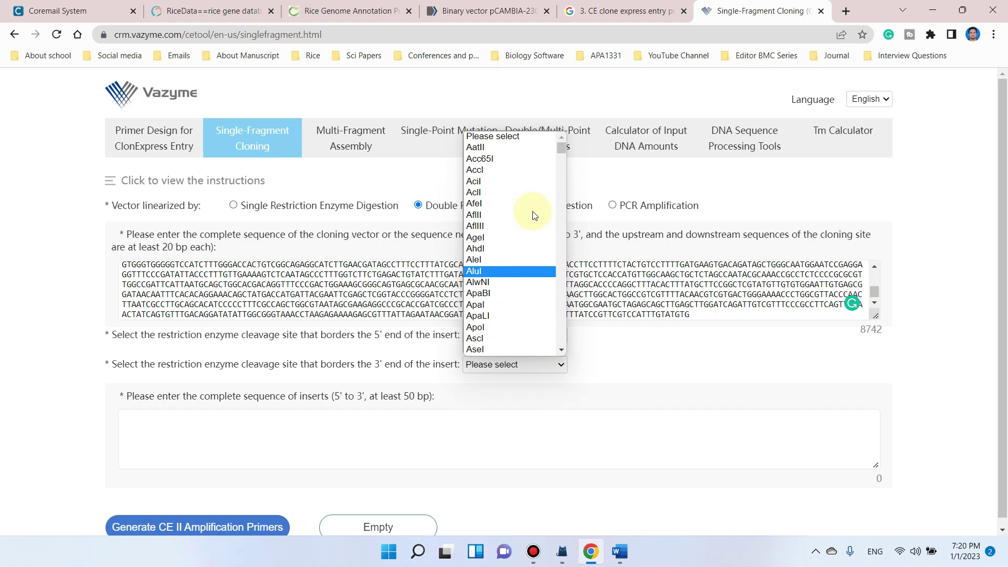
mouse_move(559, 150)
mouse_down()
mouse_move(560, 165)
mouse_move(556, 157)
mouse_up()
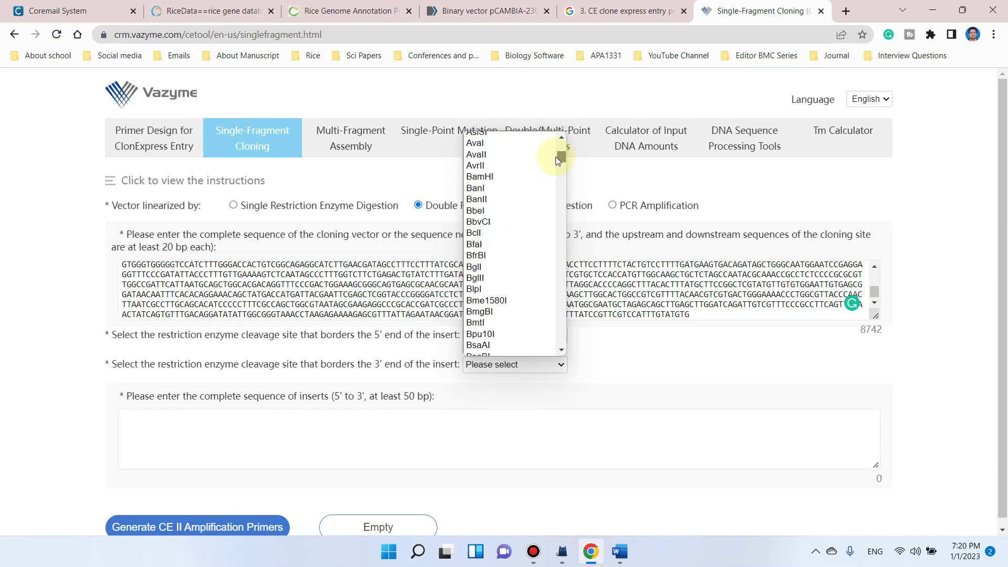
click(525, 178)
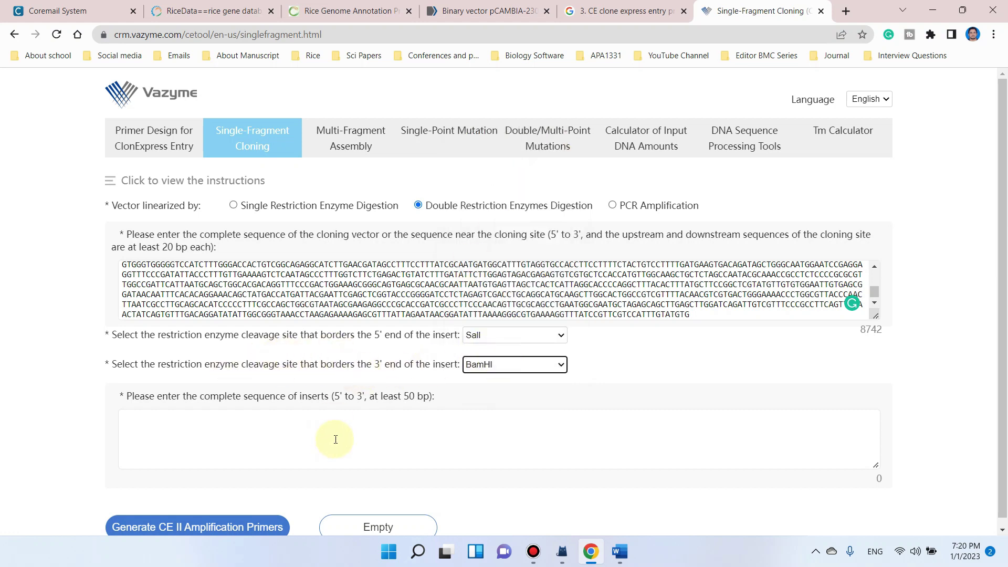
Copy the LOC_Os04g40720.1 CDS from the Rice Genome Annotation page and paste it as the complete insert sequence in the Single-Fragment Cloning form
click(238, 443)
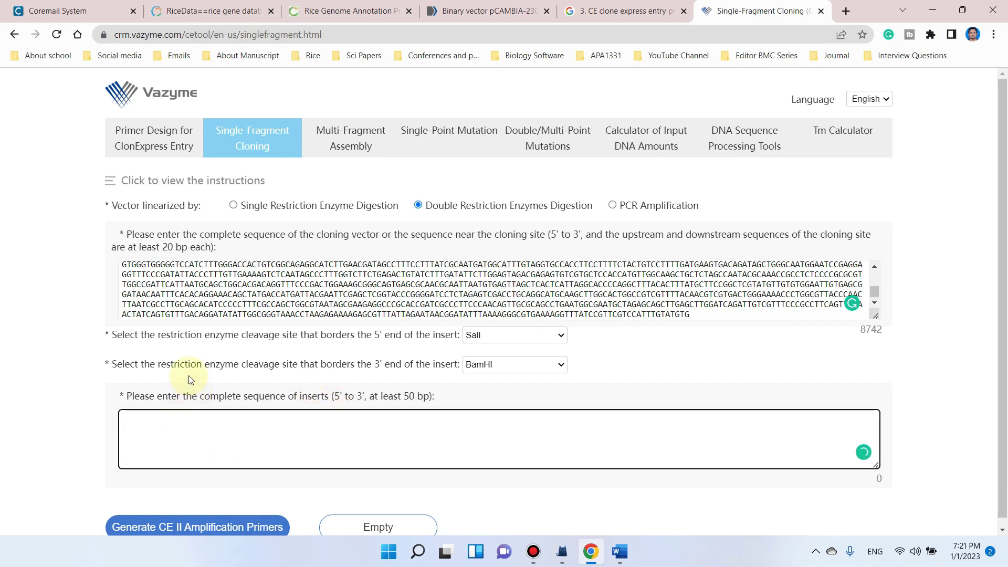
drag(179, 266, 328, 305)
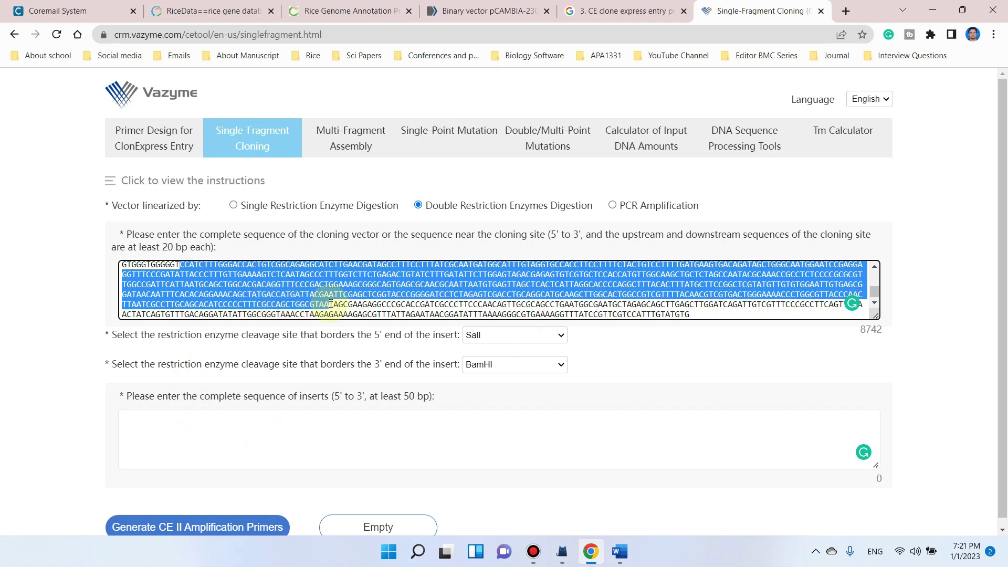
click(247, 418)
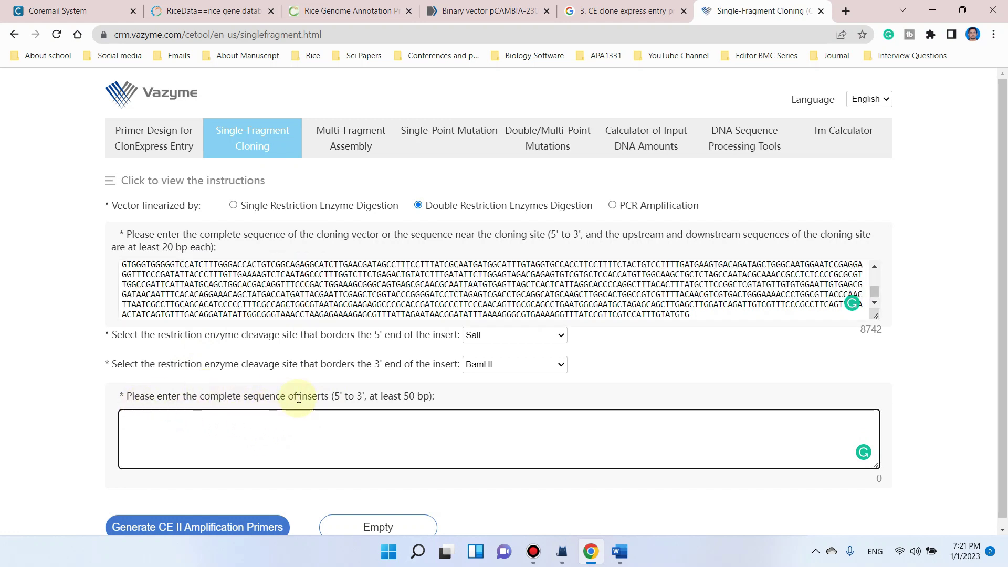
click(311, 8)
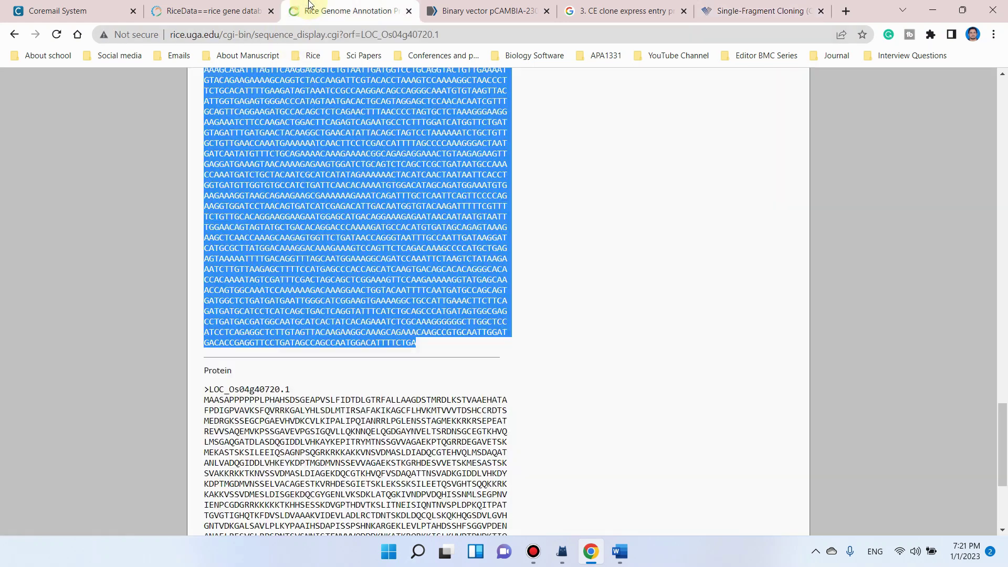
scroll(362, 277, up, 12)
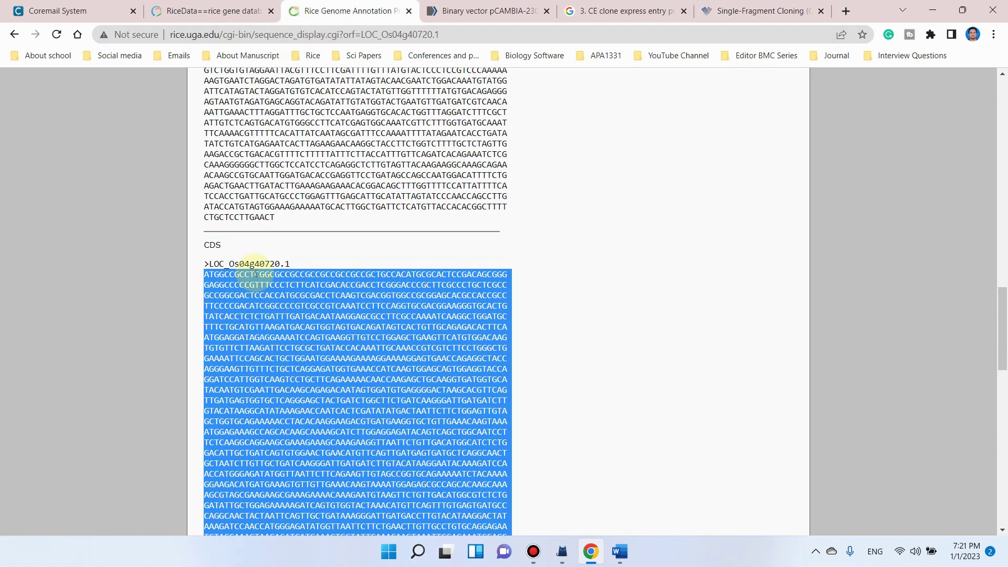
right_click(323, 311)
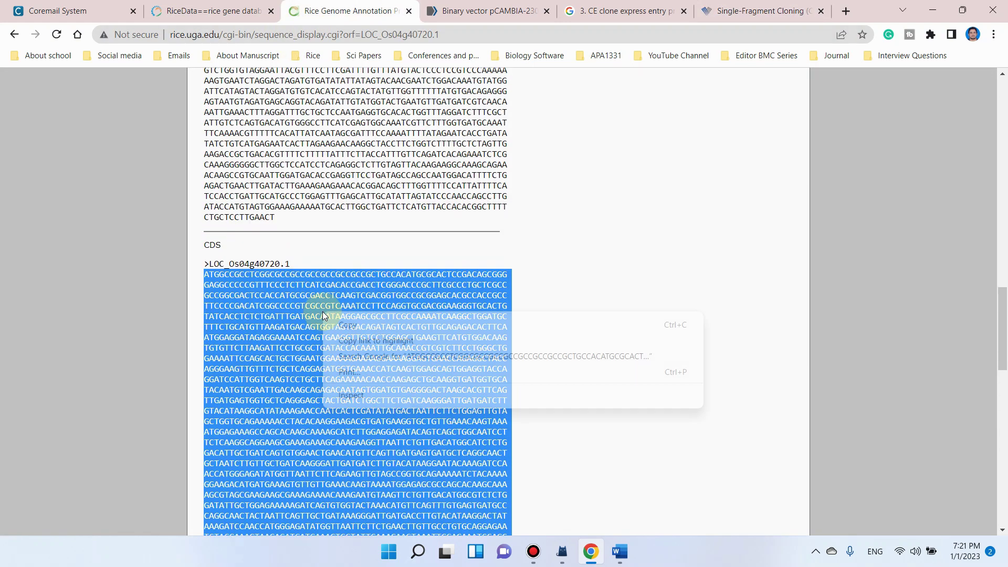
click(381, 325)
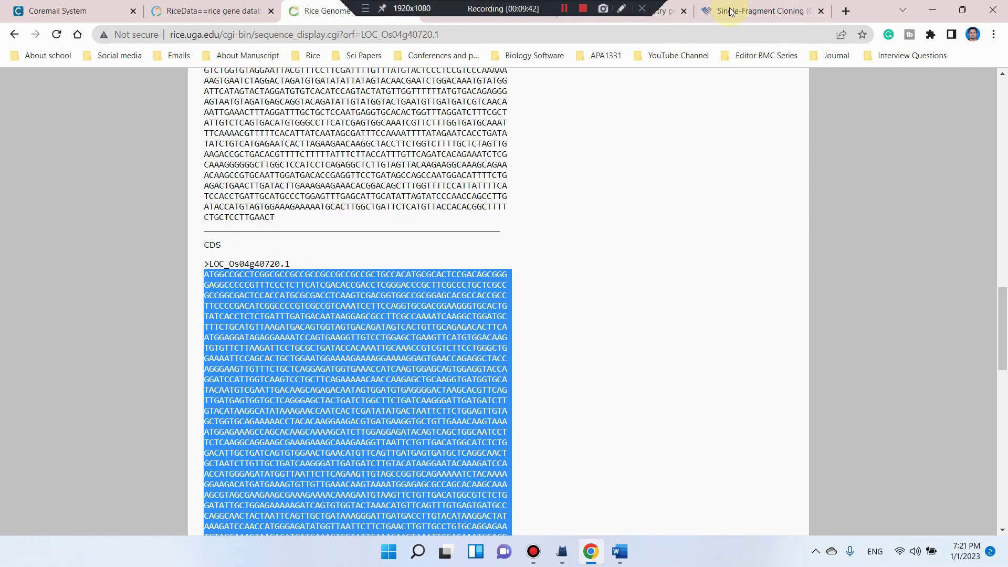
click(746, 11)
click(334, 423)
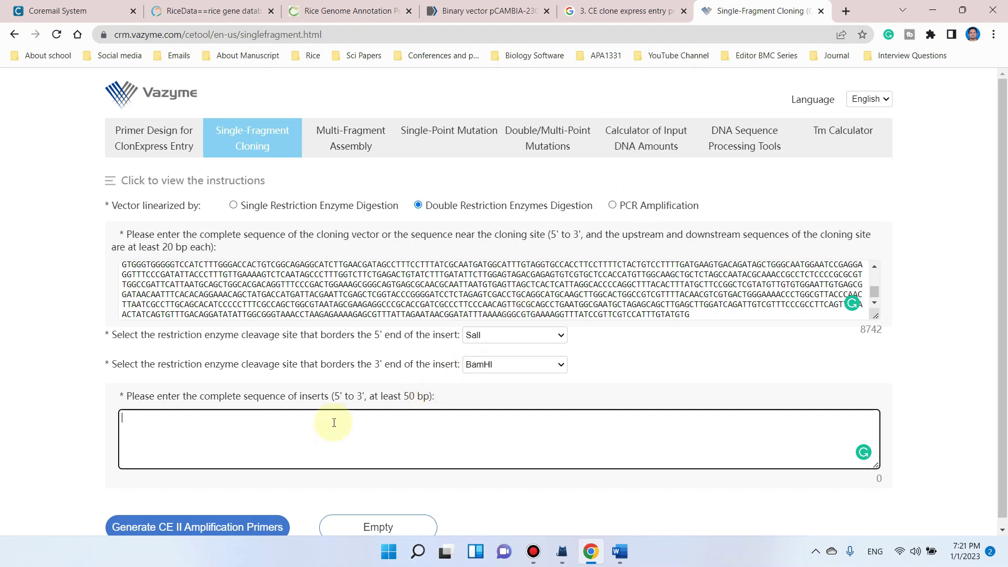
key(ctrl+v)
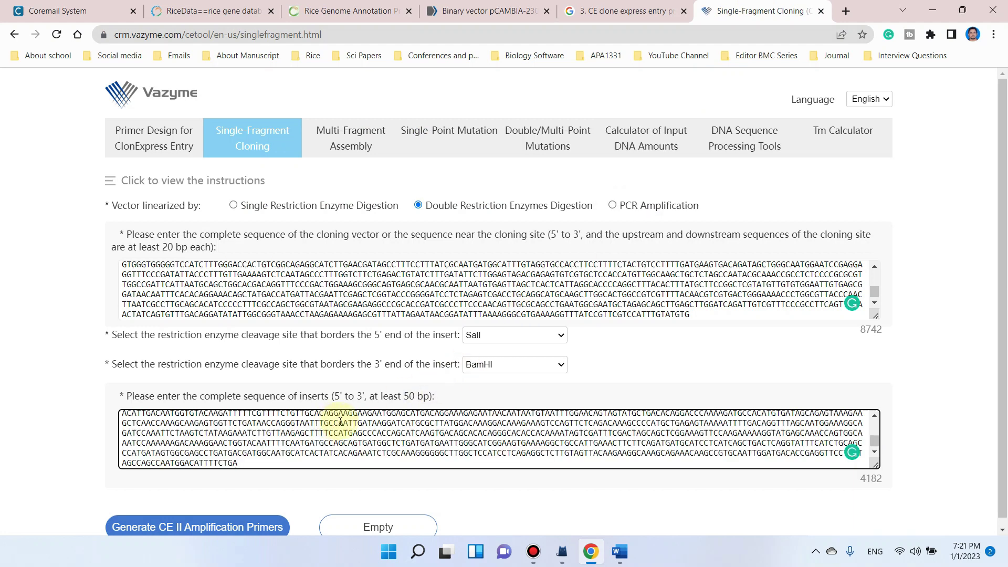
Remove the TGA stop codon from the end of the insert sequence and generate the CE II amplification primers
scroll(269, 458, down, 1)
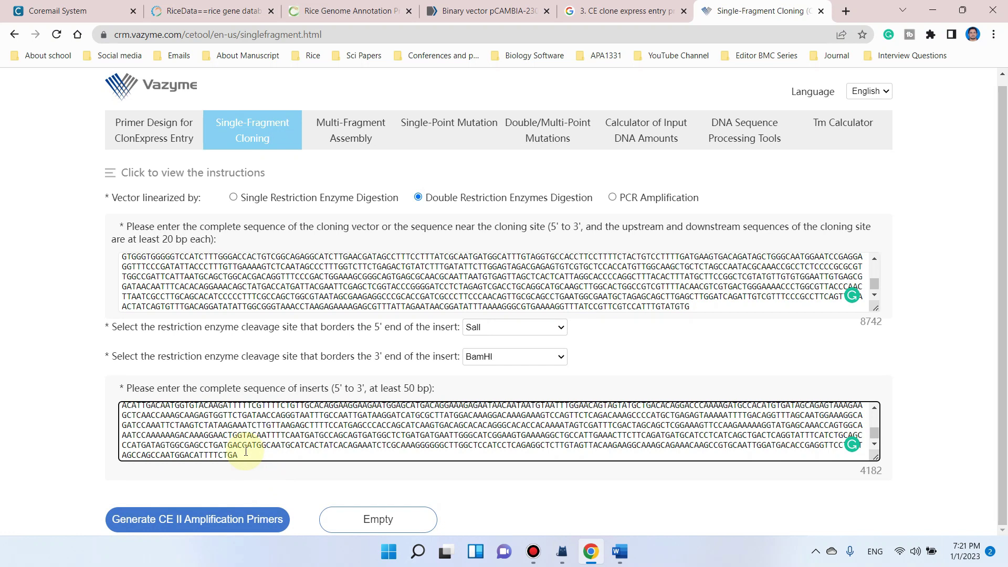
scroll(246, 452, down, 1)
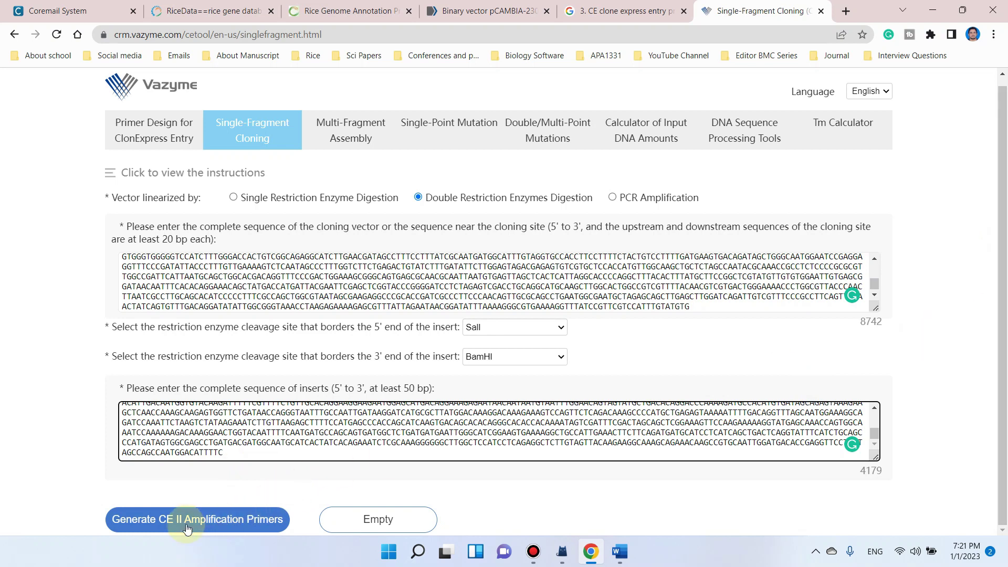
click(225, 523)
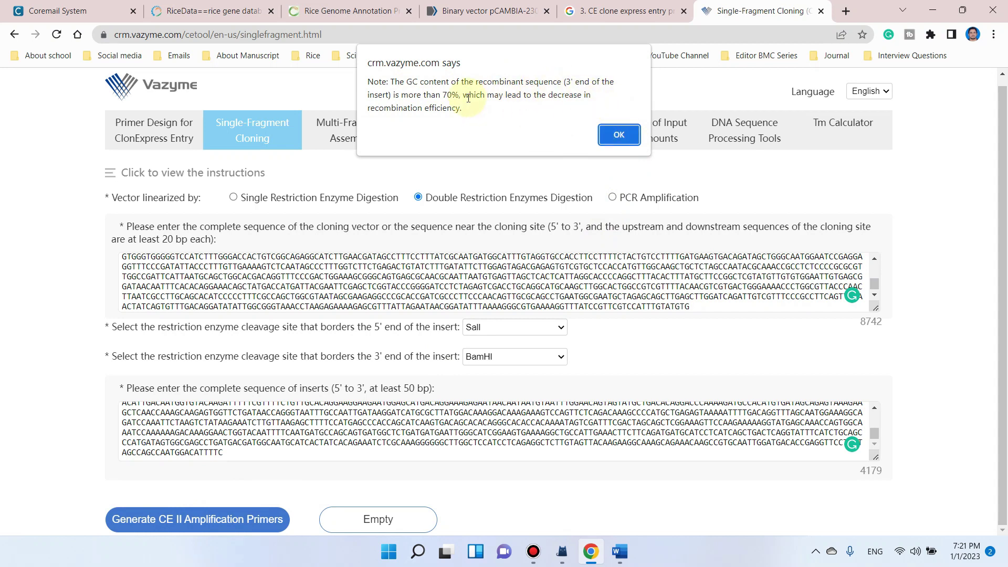
click(618, 135)
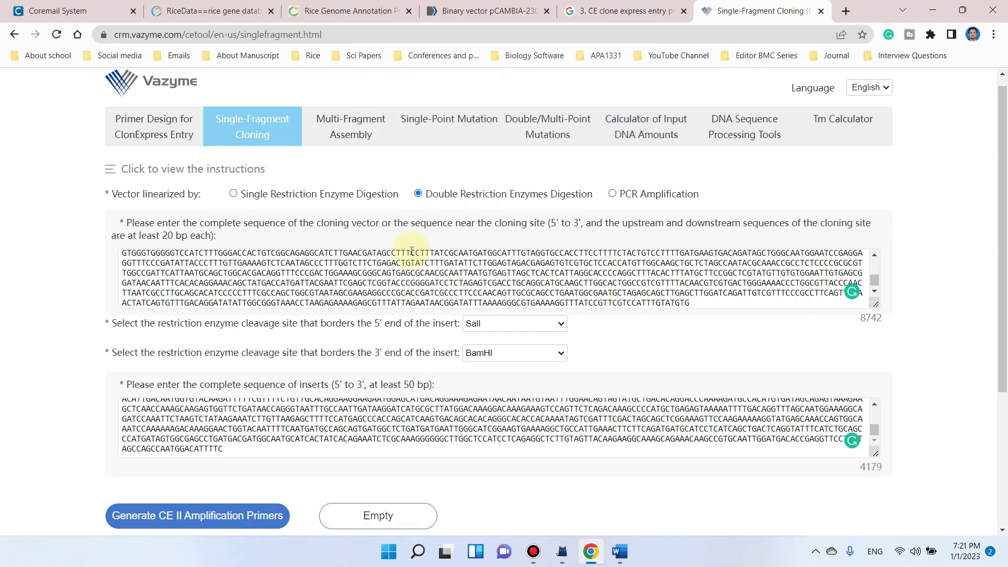
Copy the CE II forward amplification primer, including its 5' and 3' labels, into the Word document below the solution list
scroll(345, 360, down, 4)
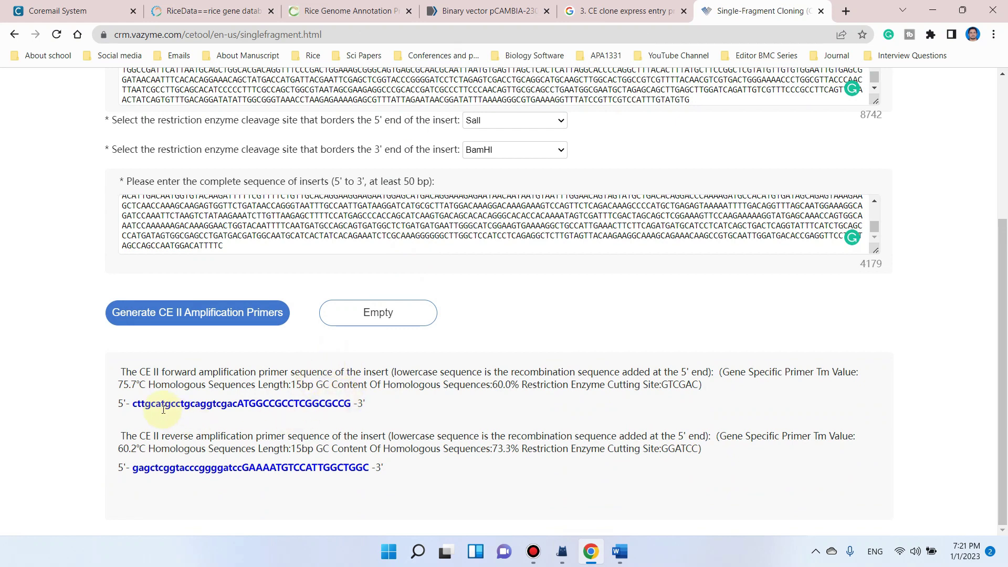
drag(369, 408, 118, 405)
key(ctrl+c)
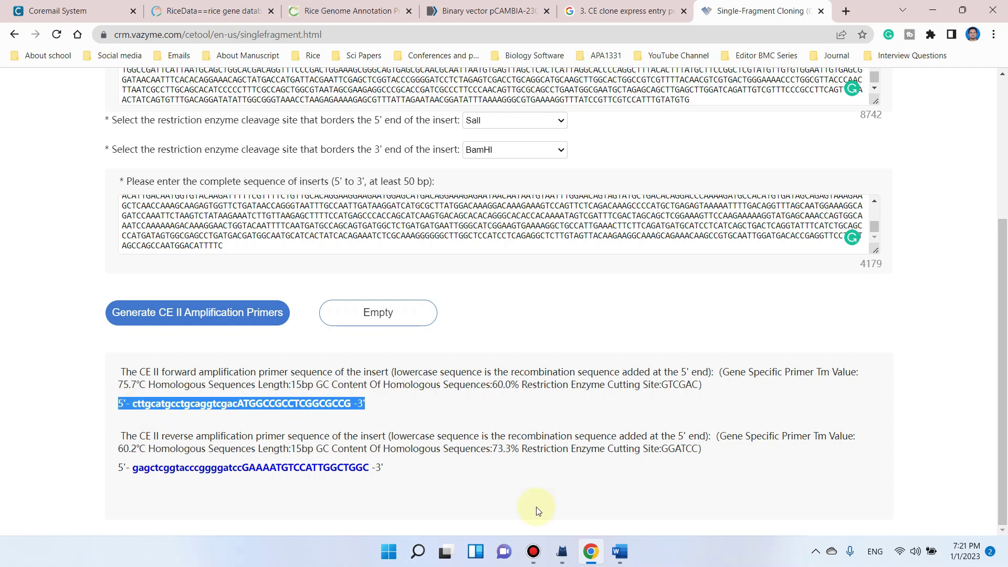
click(620, 552)
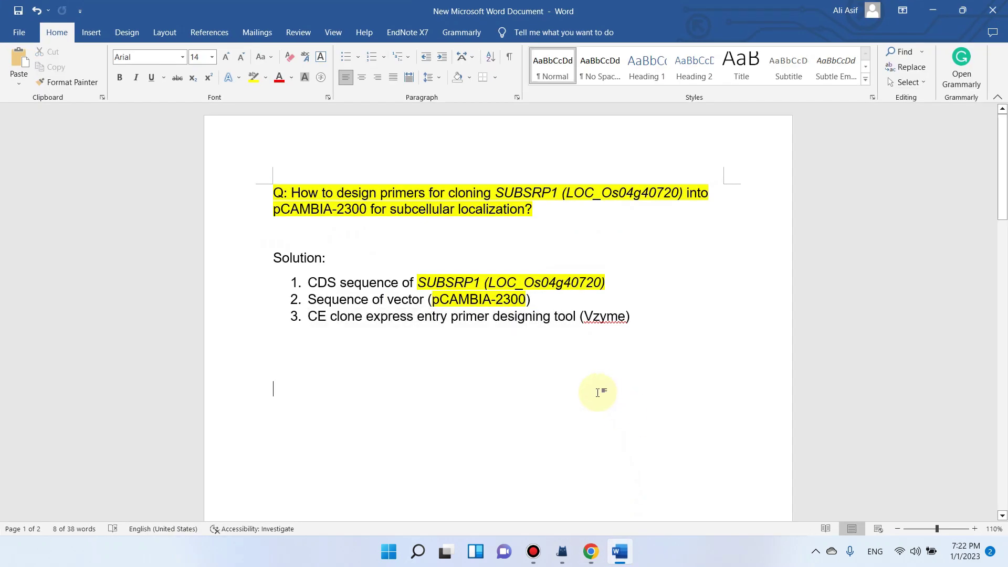
key(ctrl+v)
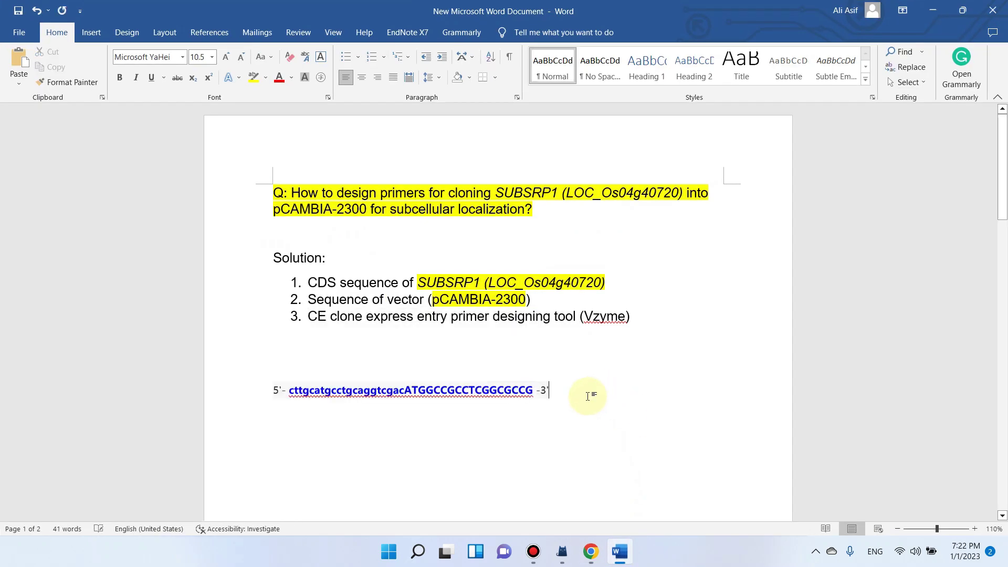
Copy the CE II reverse amplification primer from the Vazyme page in Chrome onto a new line below the forward primer in Word
click(936, 10)
drag(378, 473, 113, 475)
key(ctrl+c)
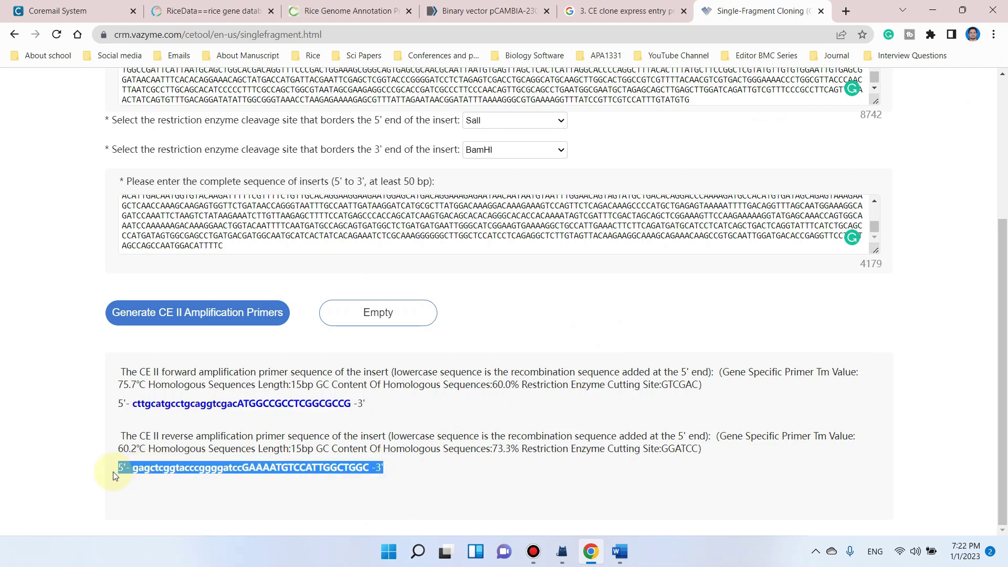
click(932, 10)
click(628, 548)
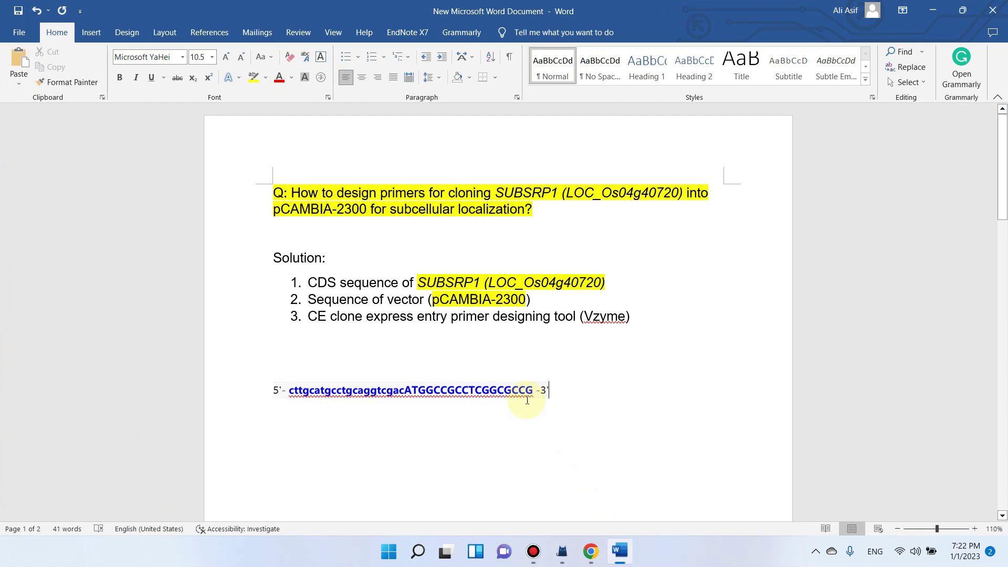
key(Return)
key(ctrl+v)
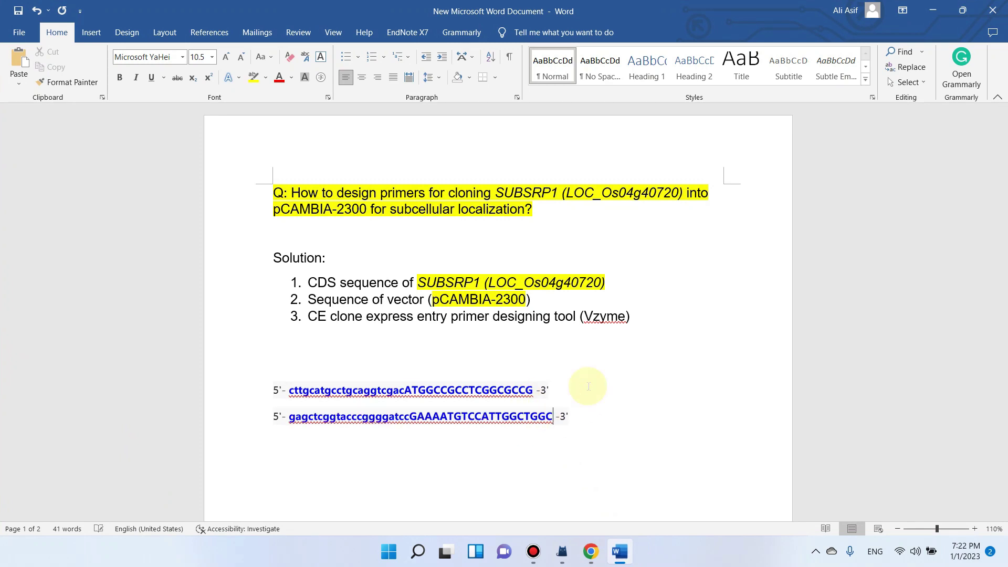
Add the heading "Long primers" on the line above the two pasted primer sequences
click(293, 391)
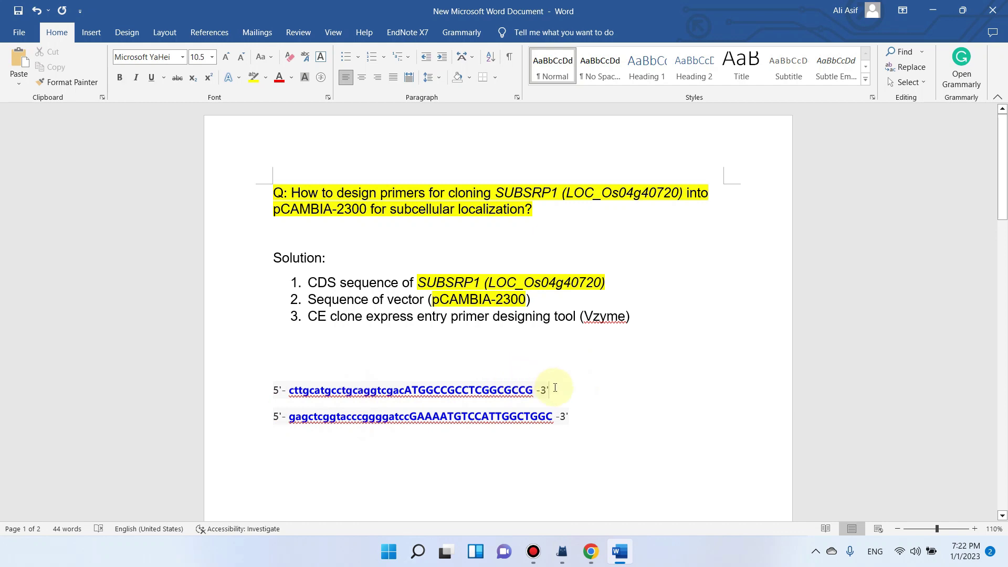
click(337, 376)
text(Long primers)
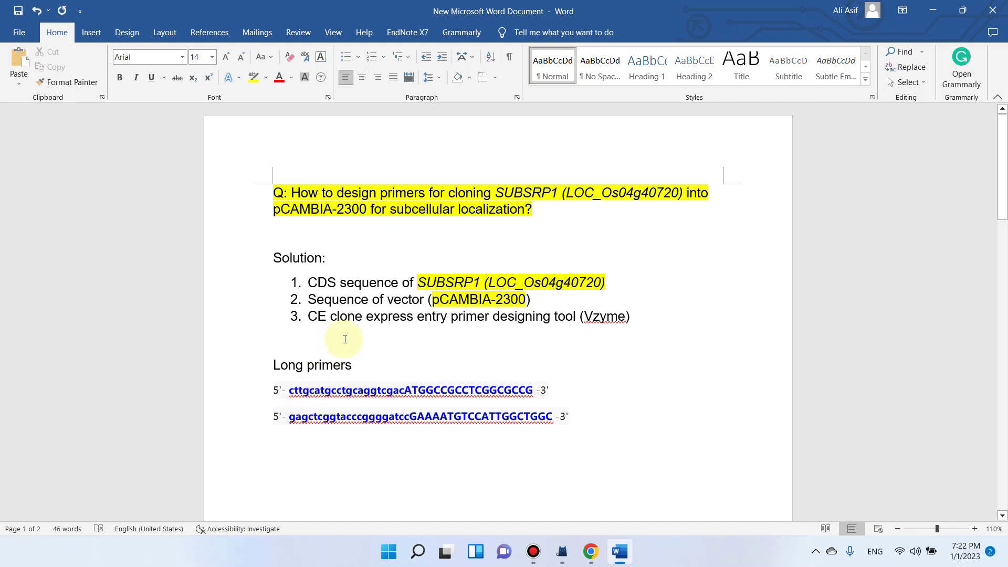
drag(349, 367, 261, 371)
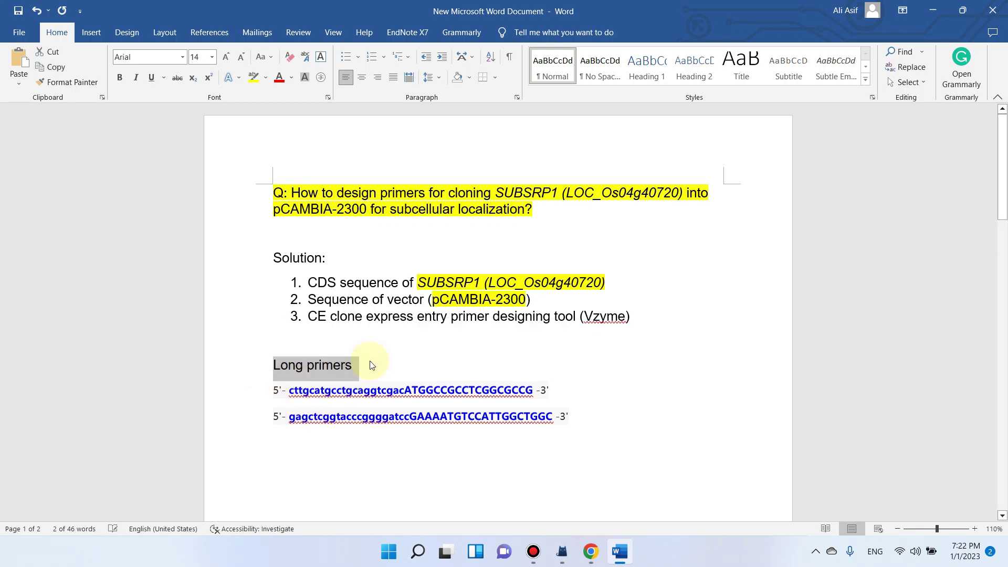
click(354, 373)
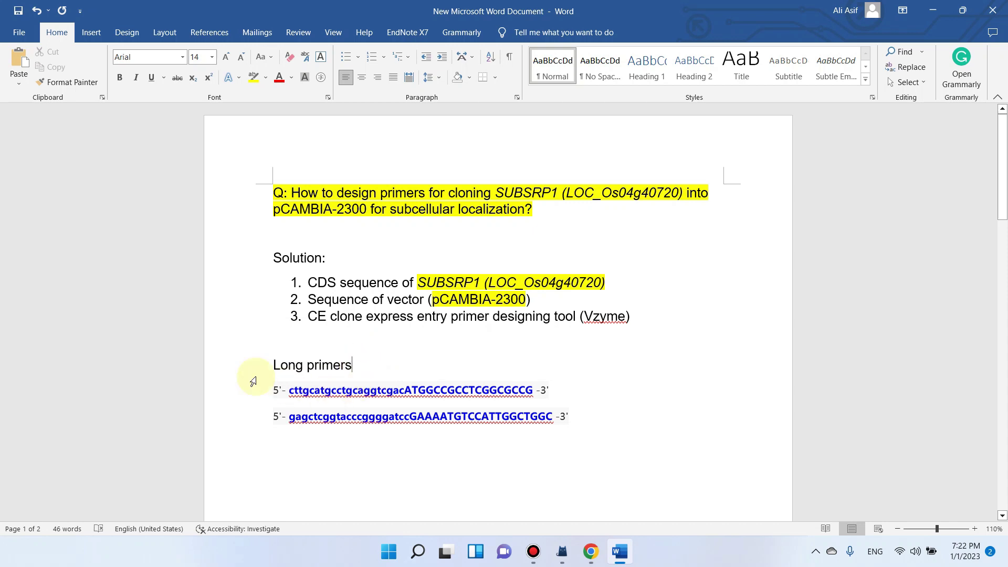
Insert blank lines above "Long primers" and add the heading "Short-primers" below the solution list, followed by an empty line
click(272, 365)
key(Return)
key(Return)
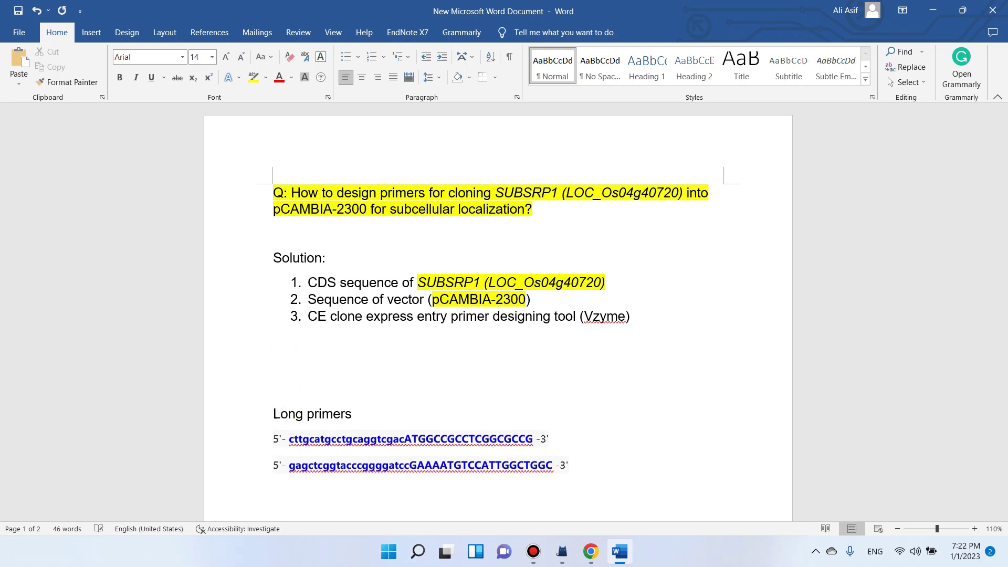
text(S)
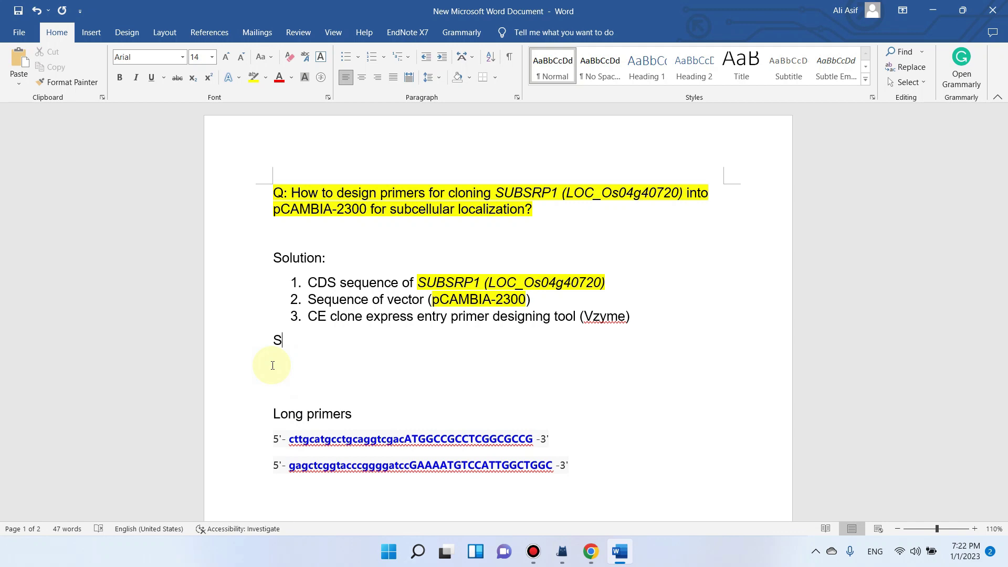
key(Return)
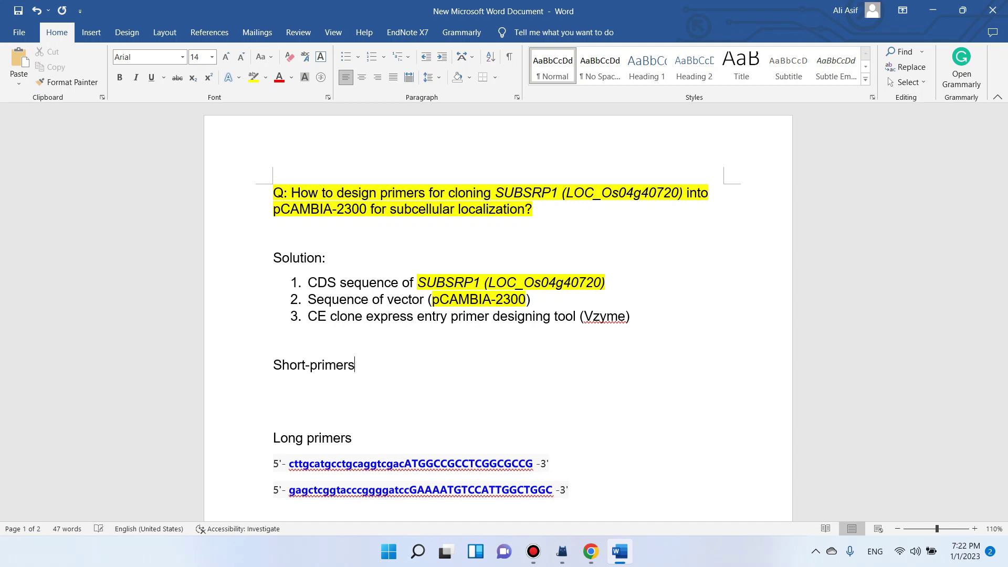
key(Return)
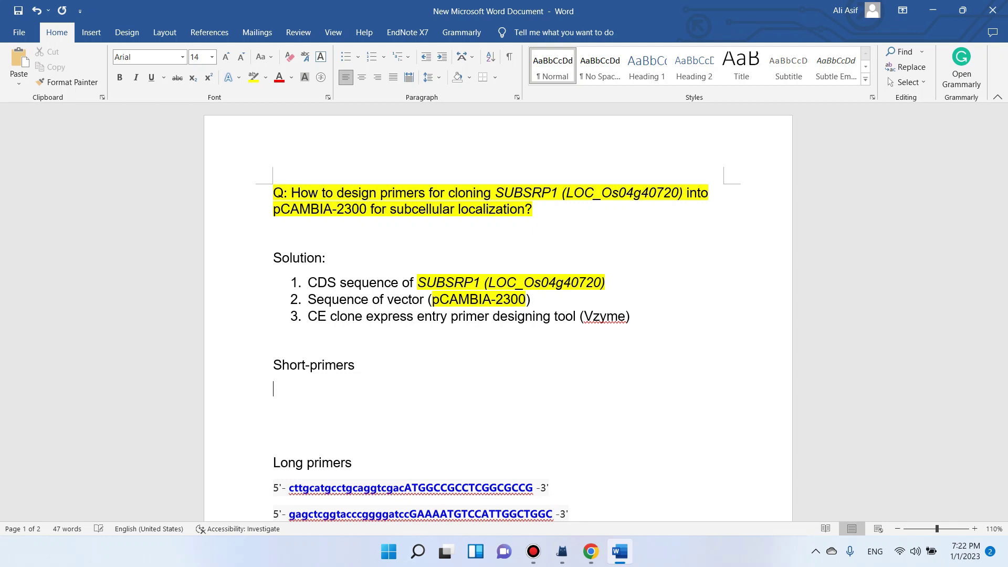
Copy the lowercase vector part of the long forward primer, cttgcatgcctgcaggtcgac, onto the empty line under the "Short-primers" heading
scroll(408, 385, down, 2)
drag(404, 384, 290, 383)
key(ctrl+c)
click(303, 284)
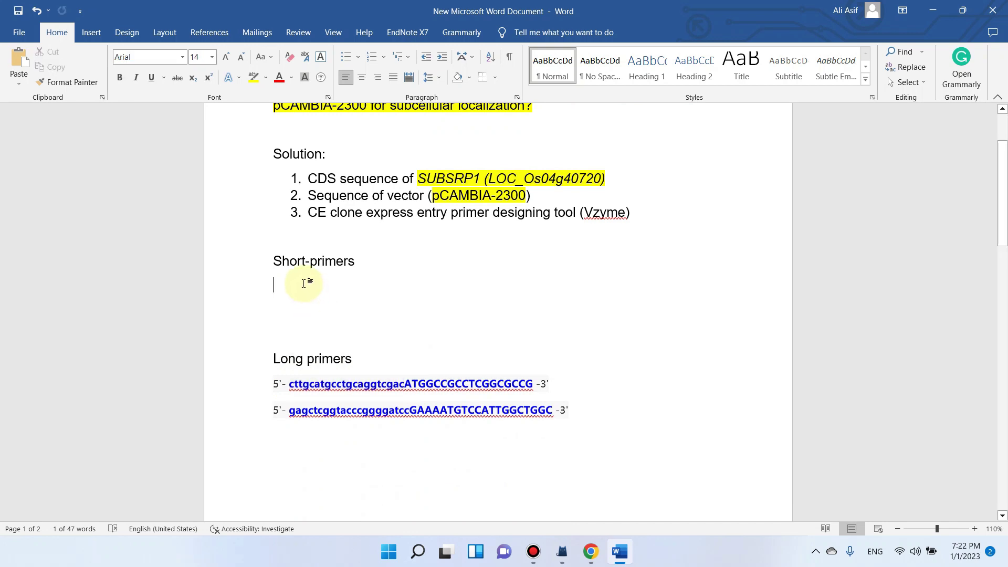
key(ctrl+v)
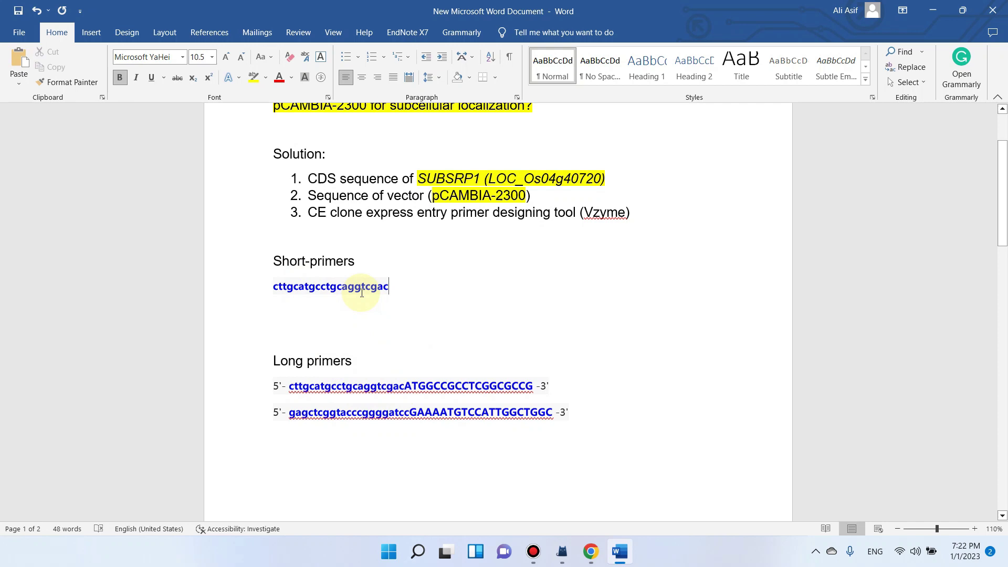
Copy the lowercase vector part of the long reverse primer, gagctcggtacccggggatcc, onto a new line below the short forward primer
drag(410, 413, 292, 423)
key(ctrl+c)
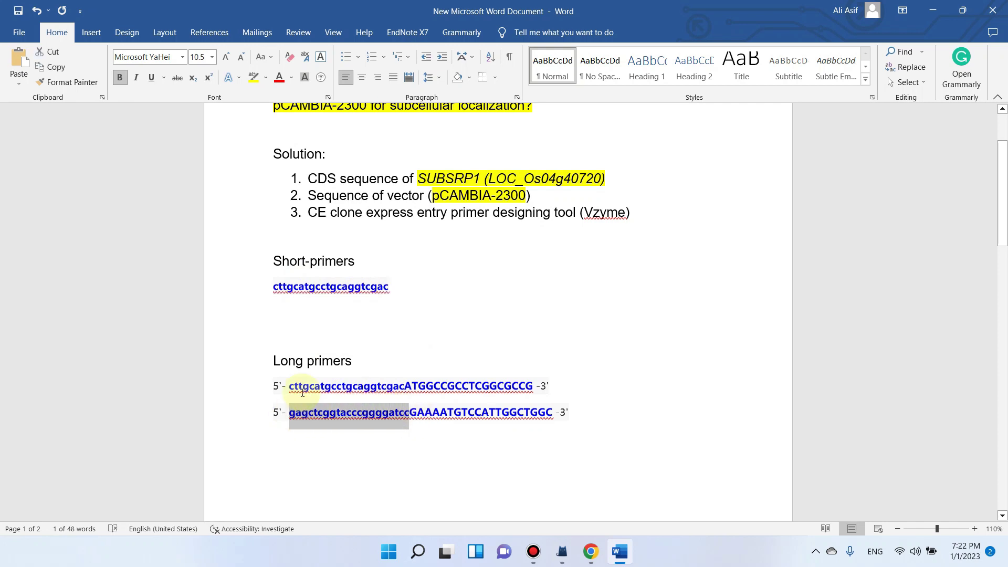
click(318, 292)
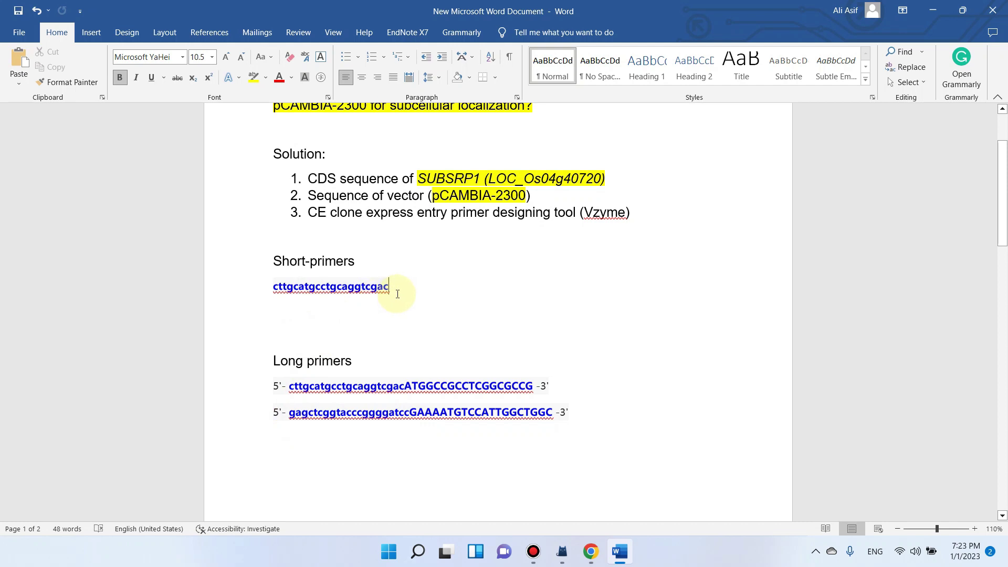
key(Return)
key(ctrl+v)
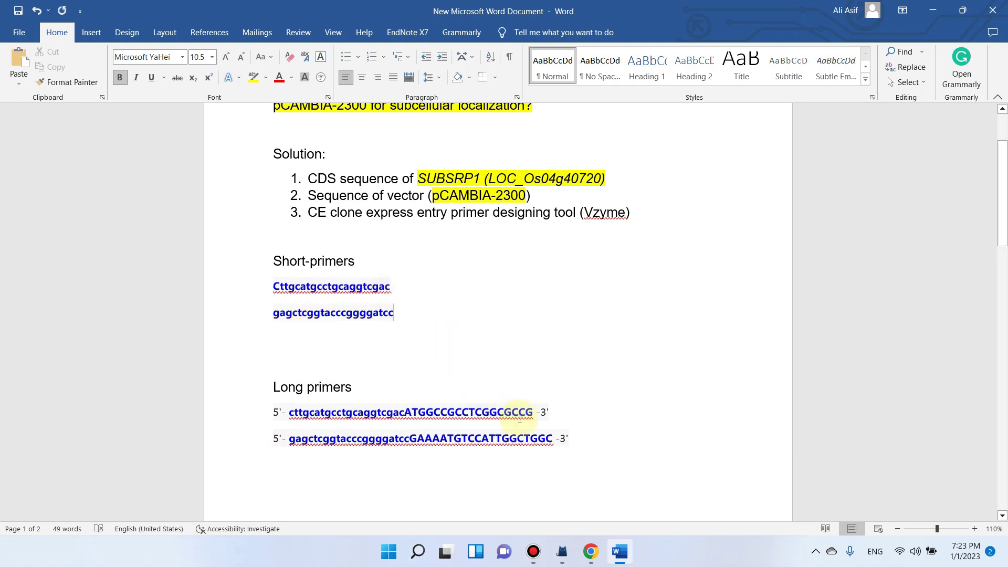
drag(534, 414, 289, 415)
click(407, 412)
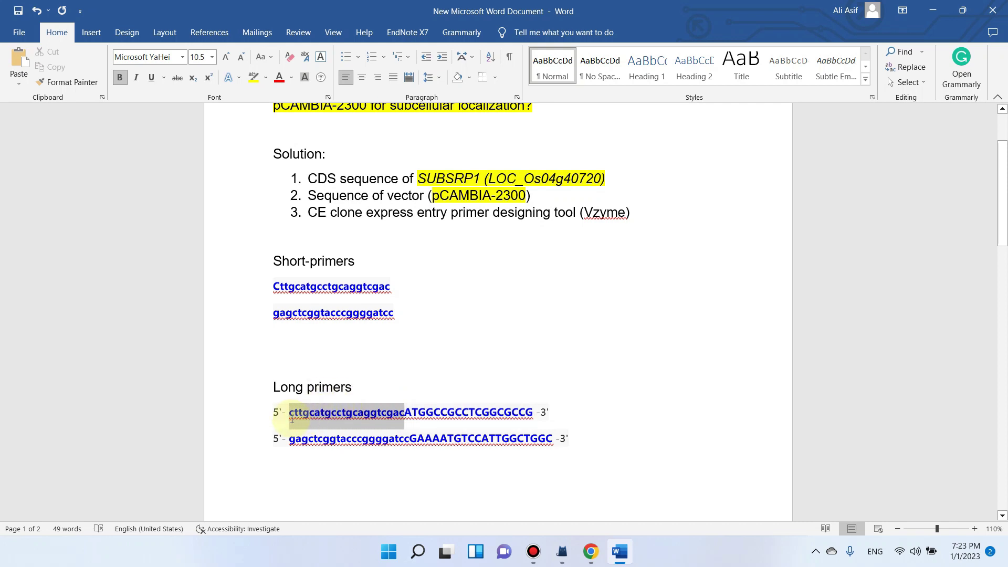
click(391, 292)
click(407, 306)
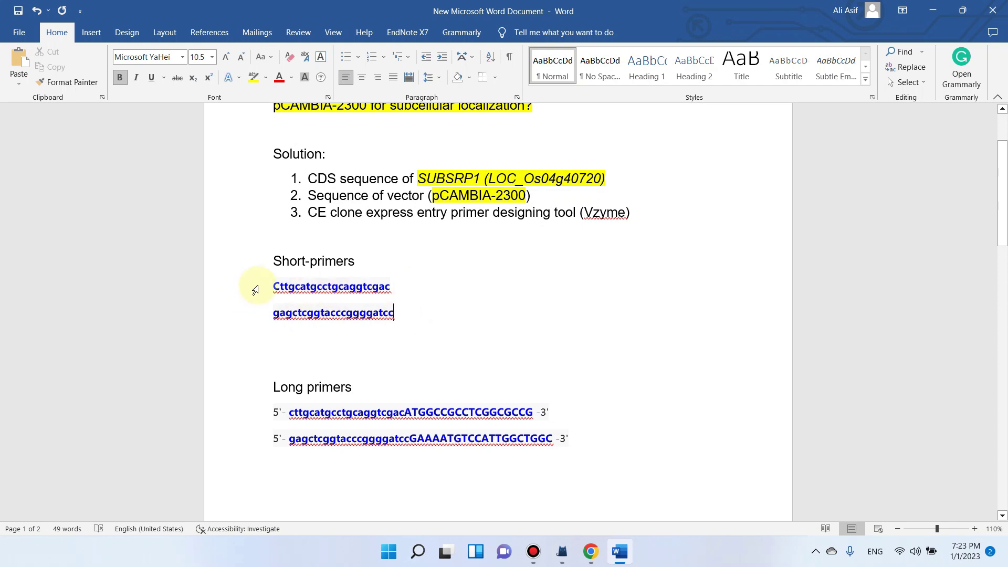
Label the two short primer sequences by inserting "Forward primer : " before the first and "Reverse Primer: " before the second
click(276, 287)
text(Forw)
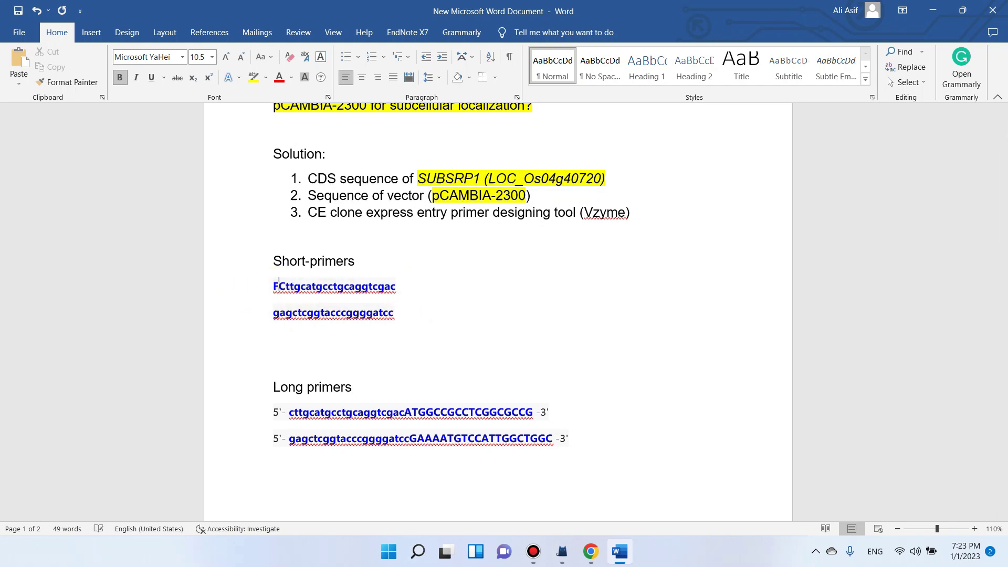
text(ard primer)
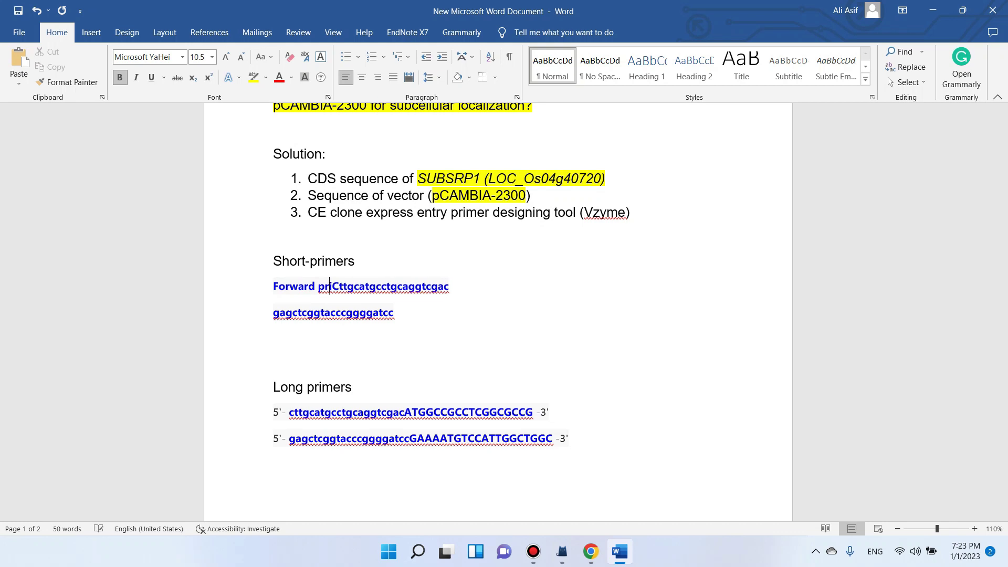
text( :)
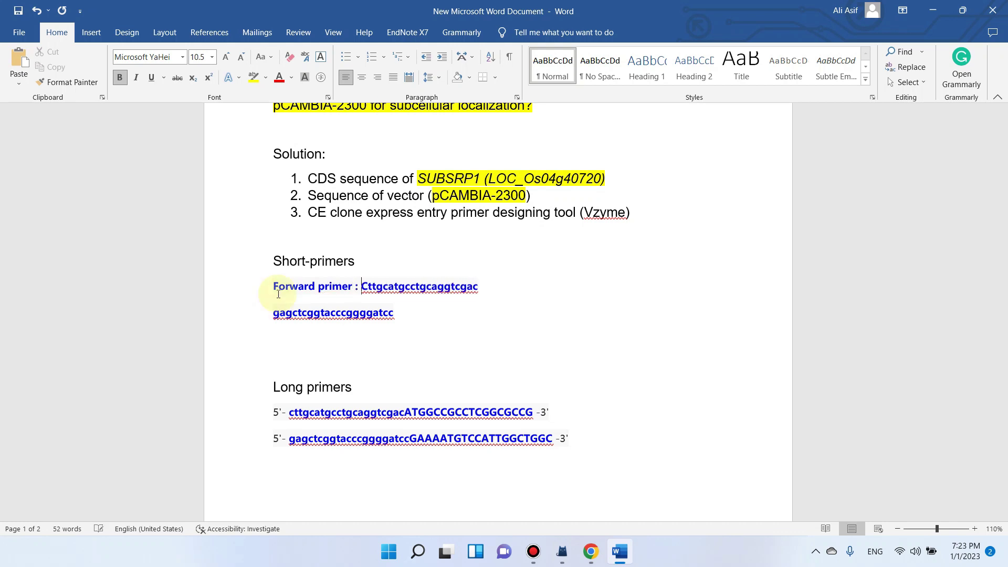
click(276, 315)
text(Reverse Primer)
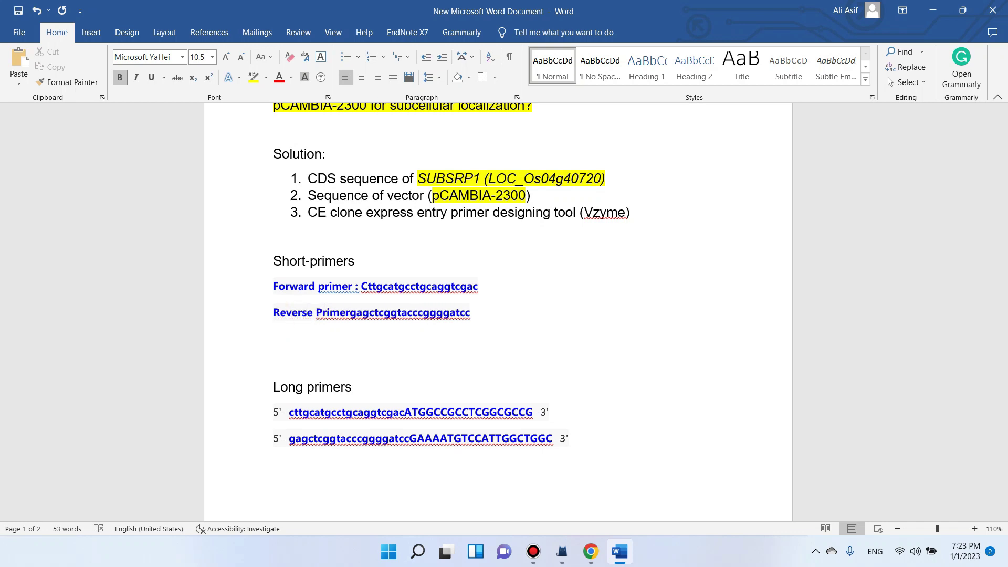
text(:)
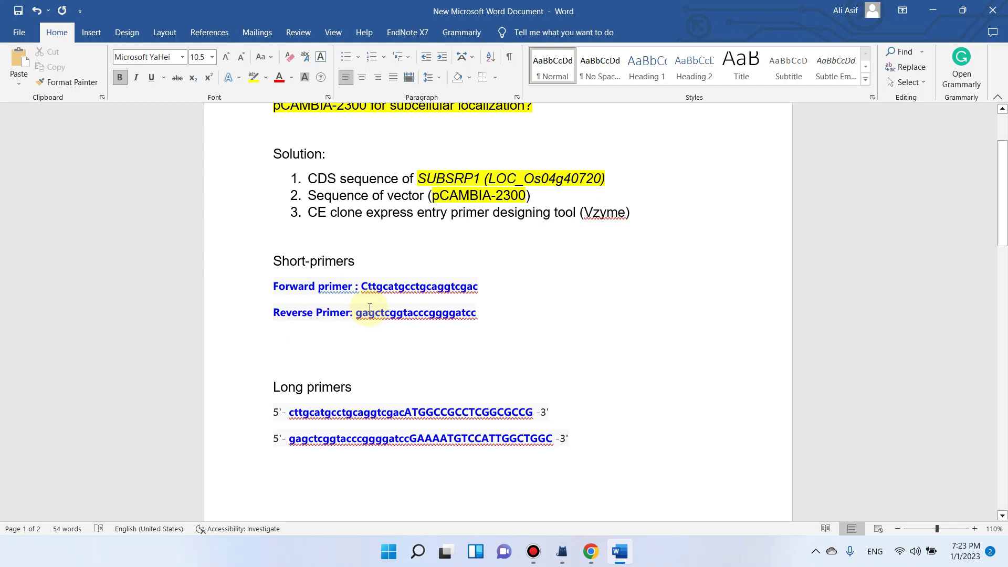
Copy the "Forward primer :" and "Reverse Primer:" labels from the short primers to the start of the matching long primer lines
drag(361, 288, 284, 286)
key(ctrl+c)
click(274, 412)
key(ctrl+v)
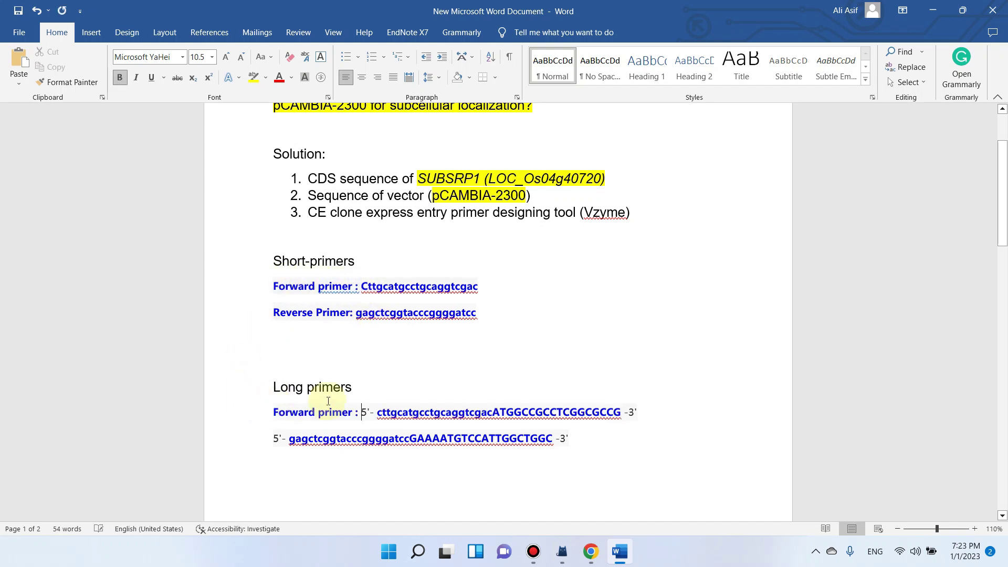
drag(355, 314, 269, 321)
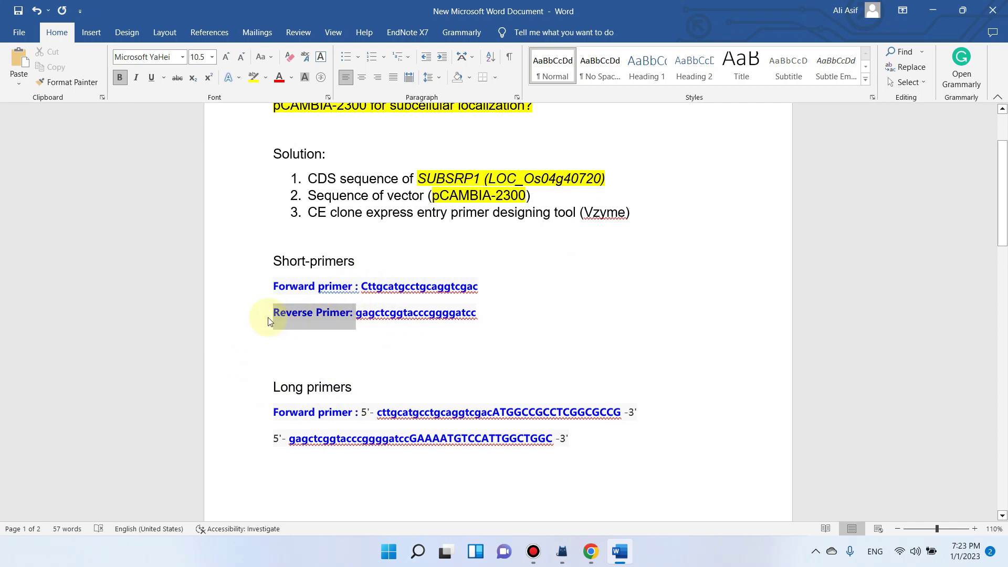
click(274, 438)
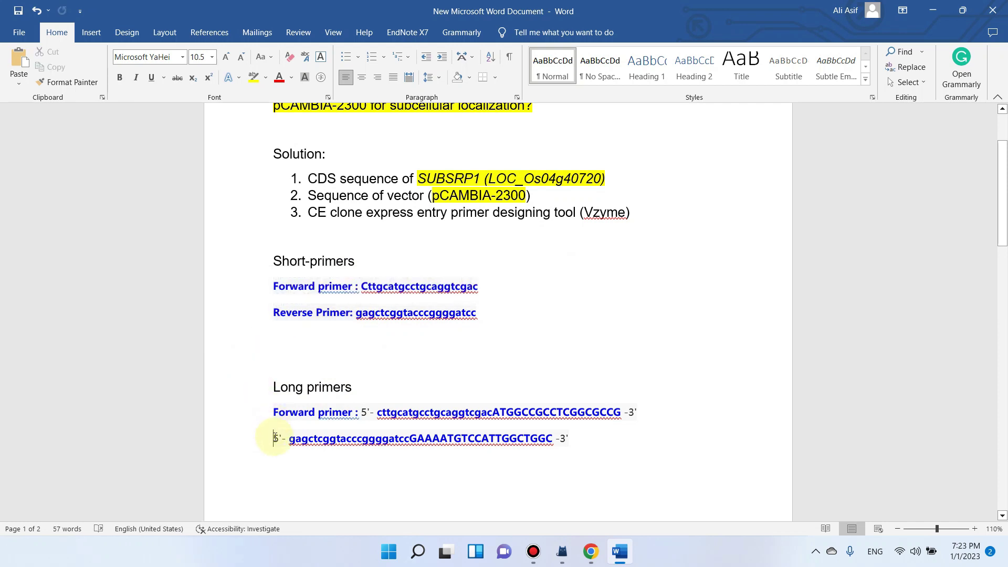
key(ctrl+v)
scroll(580, 339, up, 1)
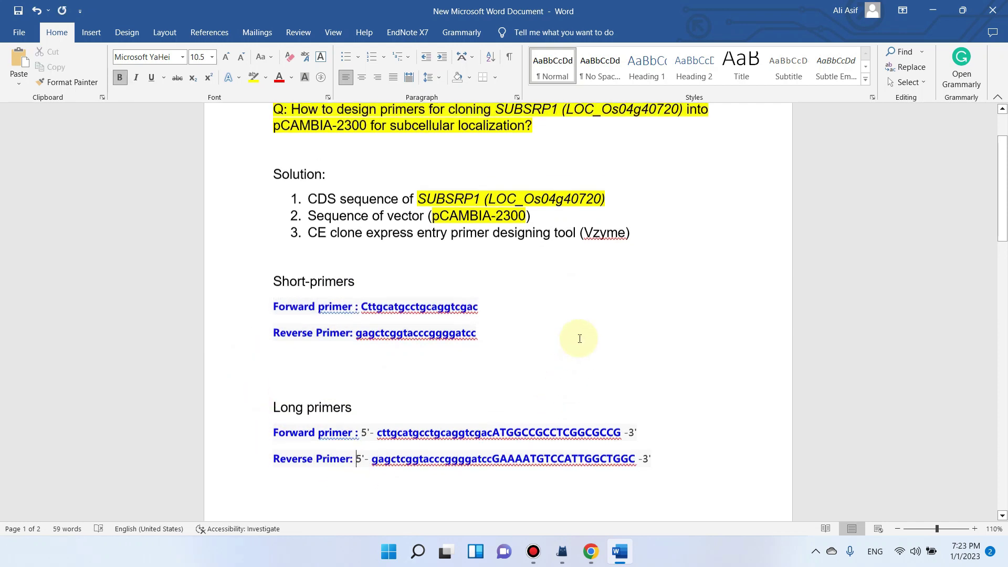
scroll(580, 339, up, 2)
key(Down)
scroll(425, 311, up, 2)
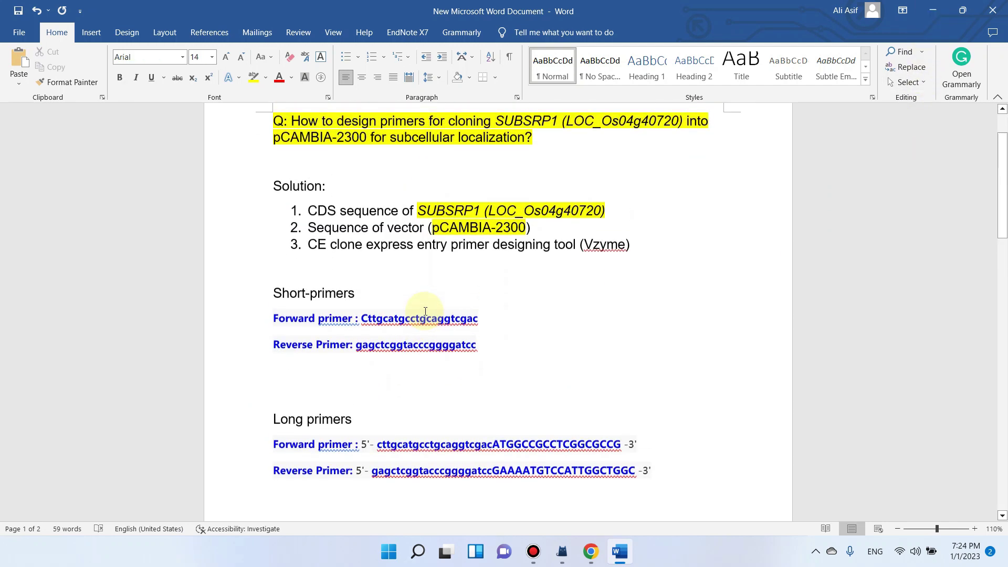